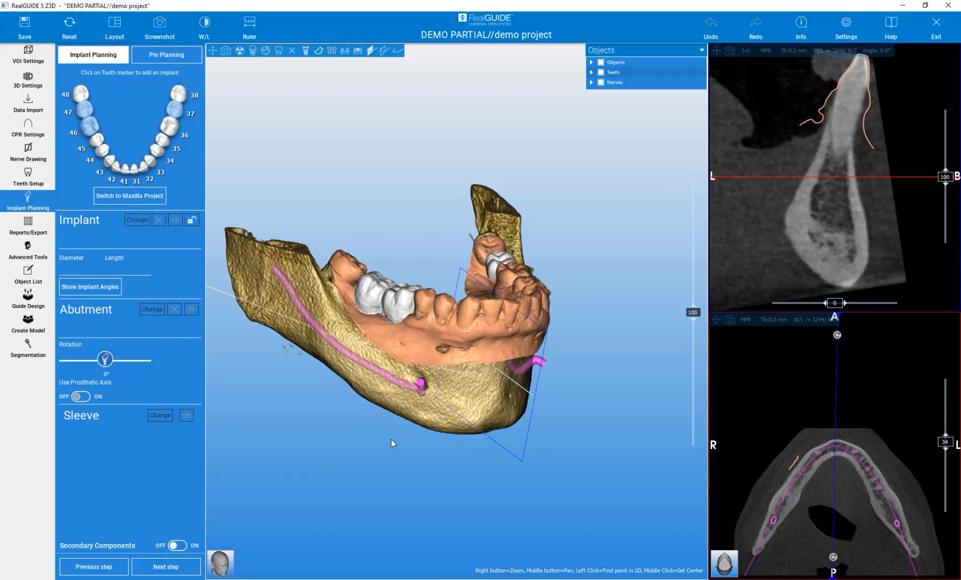
# - Start a bone segmentation and set its lower threshold to 280
pyautogui.click(37, 352)
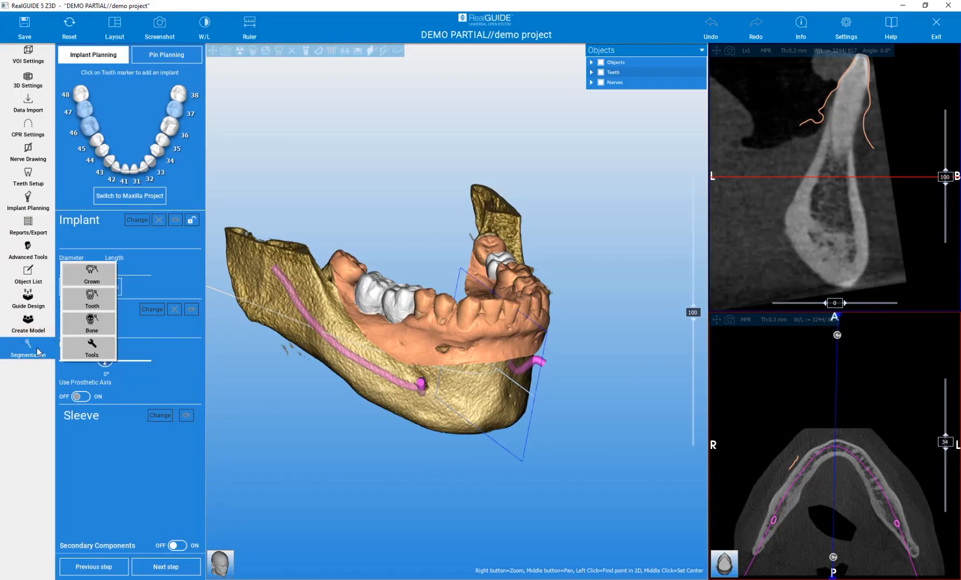
pyautogui.click(96, 330)
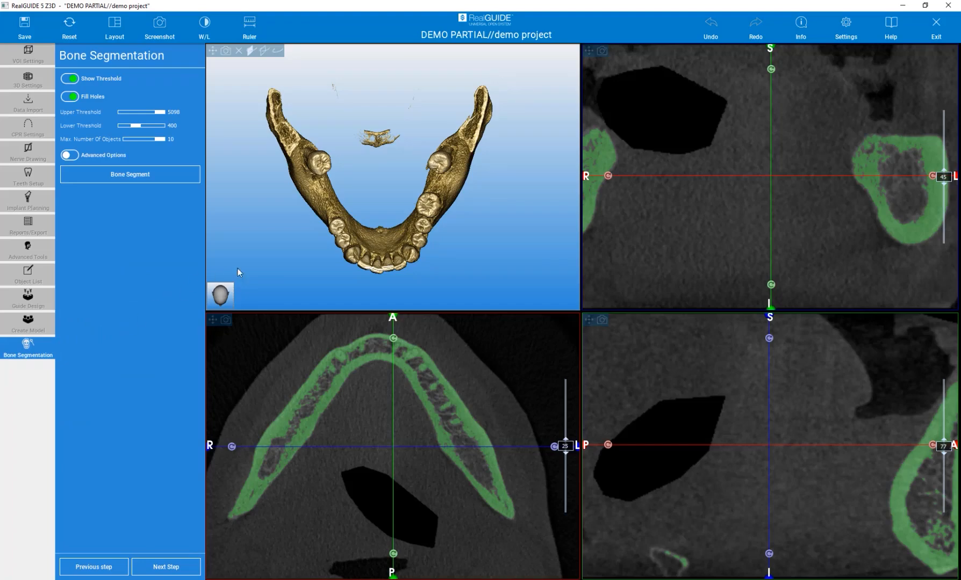
pyautogui.moveTo(293, 268); pyautogui.dragTo(291, 178)
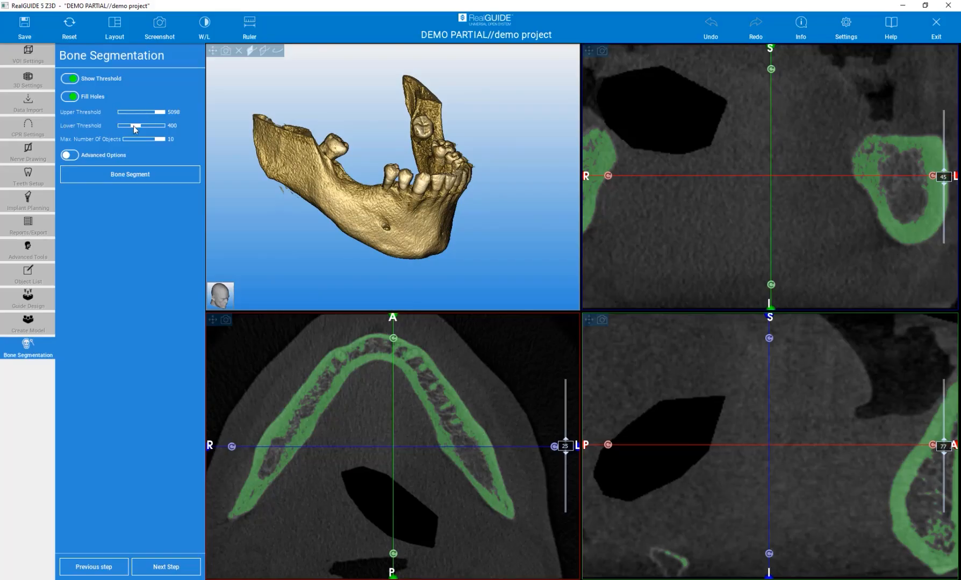
pyautogui.moveTo(753, 439); pyautogui.dragTo(755, 525, button='right')
pyautogui.moveTo(710, 193); pyautogui.dragTo(710, 271, button='right')
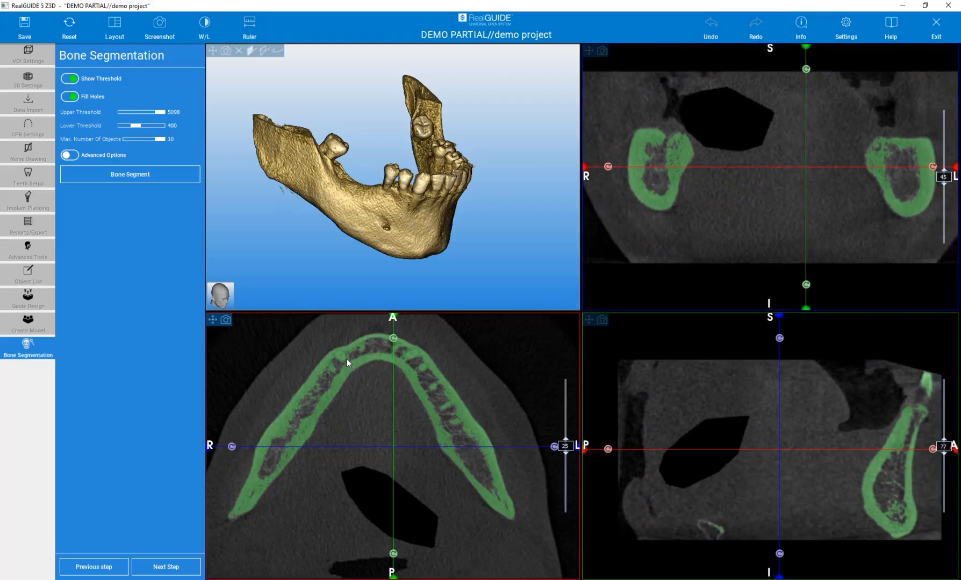
pyautogui.moveTo(135, 125); pyautogui.dragTo(134, 127)
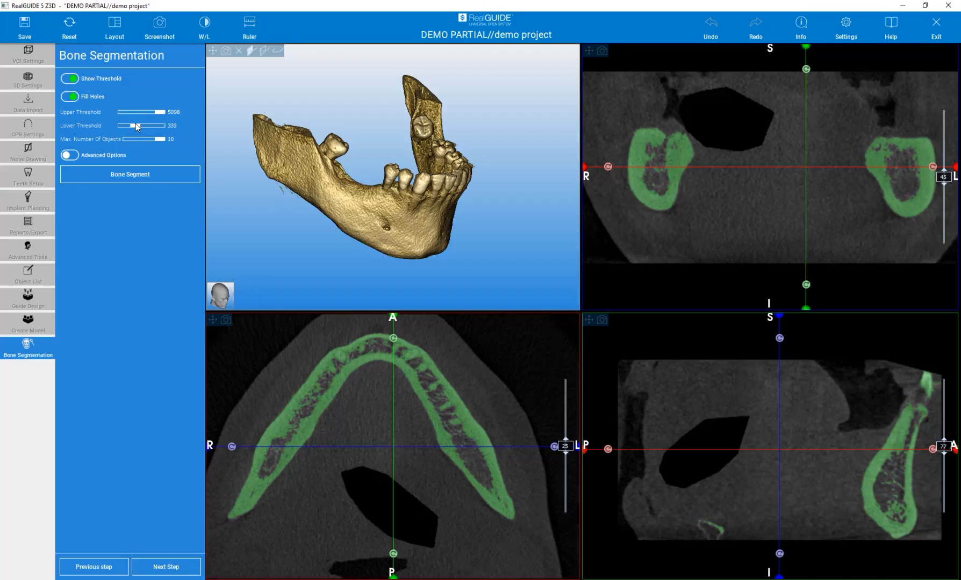
pyautogui.moveTo(135, 125); pyautogui.dragTo(141, 125)
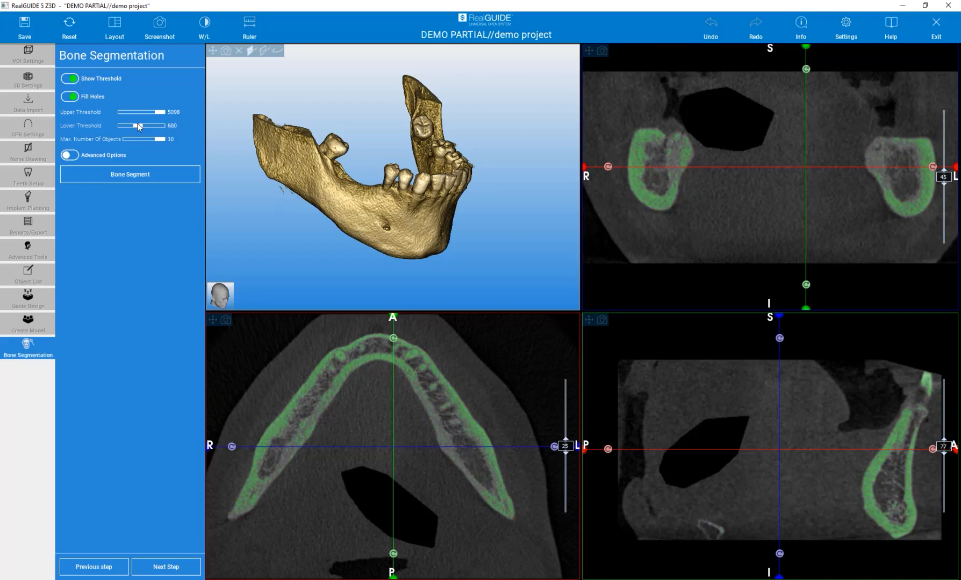
pyautogui.moveTo(137, 125); pyautogui.dragTo(133, 125)
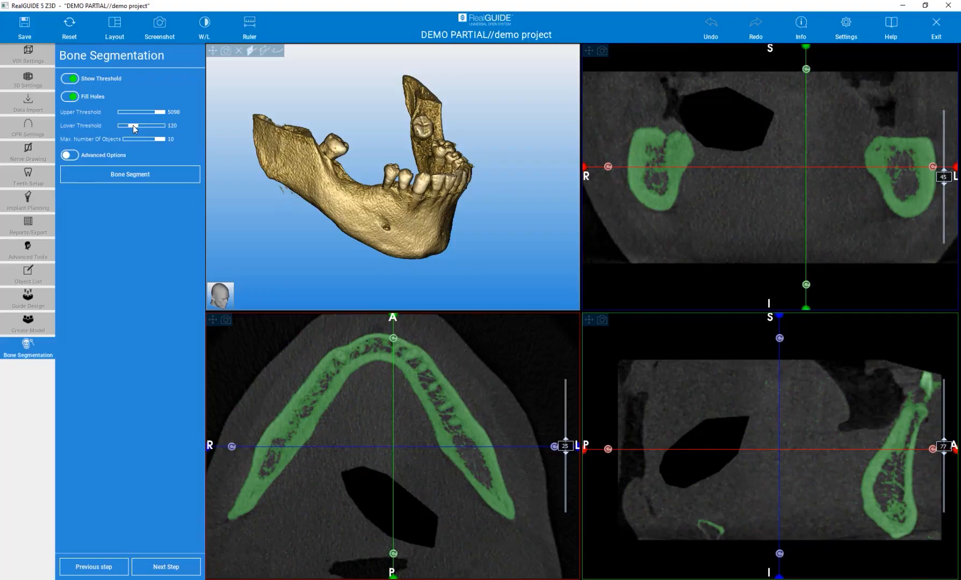
pyautogui.moveTo(132, 126); pyautogui.dragTo(134, 125)
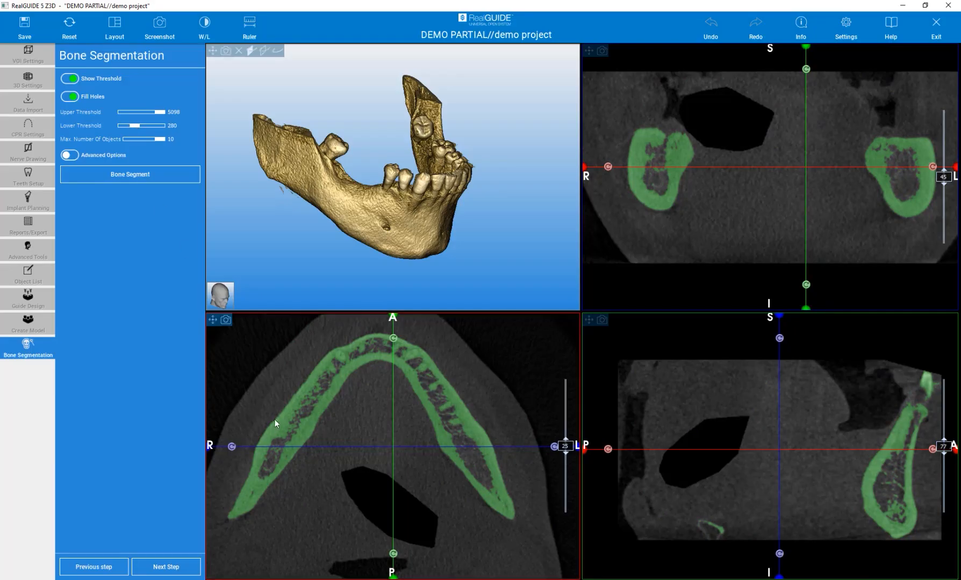
# - Segment the bone with the 280 to 5098 threshold range, filled holes and a maximum of 10 objects
pyautogui.scroll(4, 293, 412)
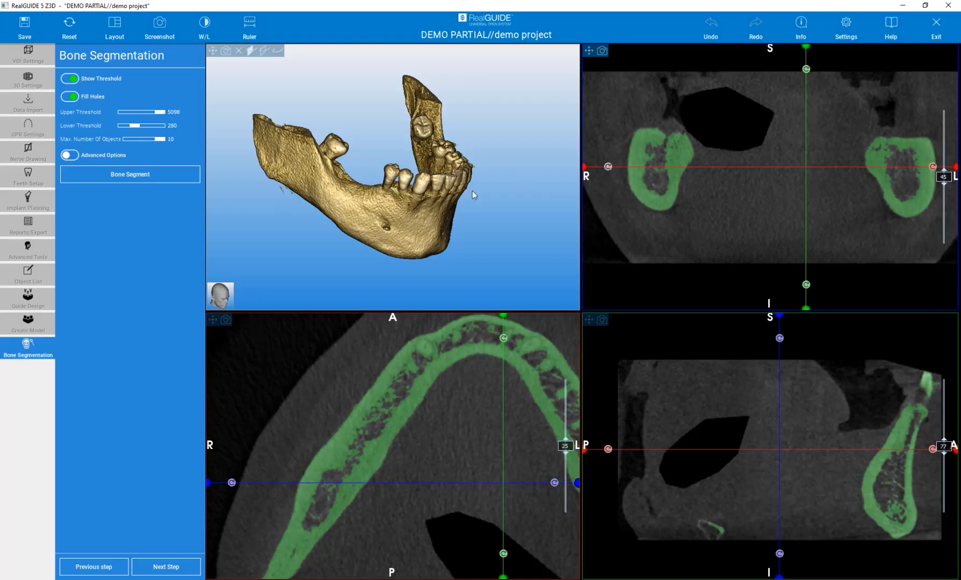
pyautogui.moveTo(502, 234); pyautogui.dragTo(466, 230)
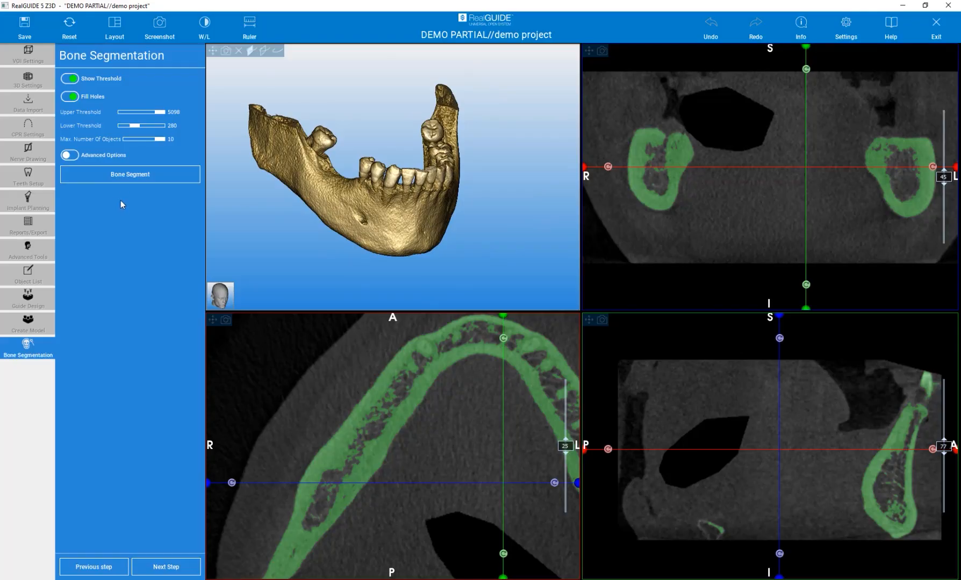
pyautogui.click(121, 177)
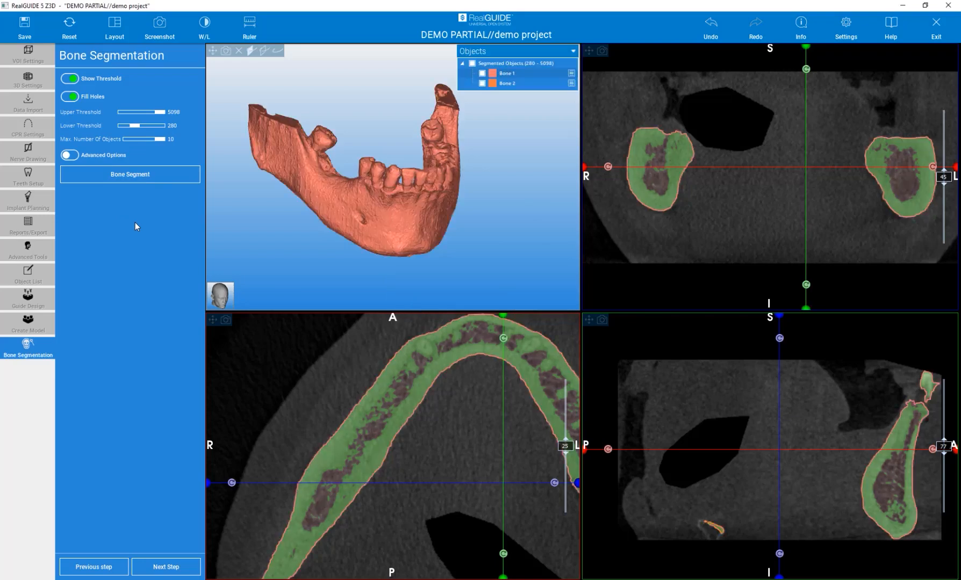
# - Hide the threshold overlay and check the segmented bone surfaces against their contours in the slices
pyautogui.moveTo(505, 240); pyautogui.dragTo(477, 214)
pyautogui.click(68, 79)
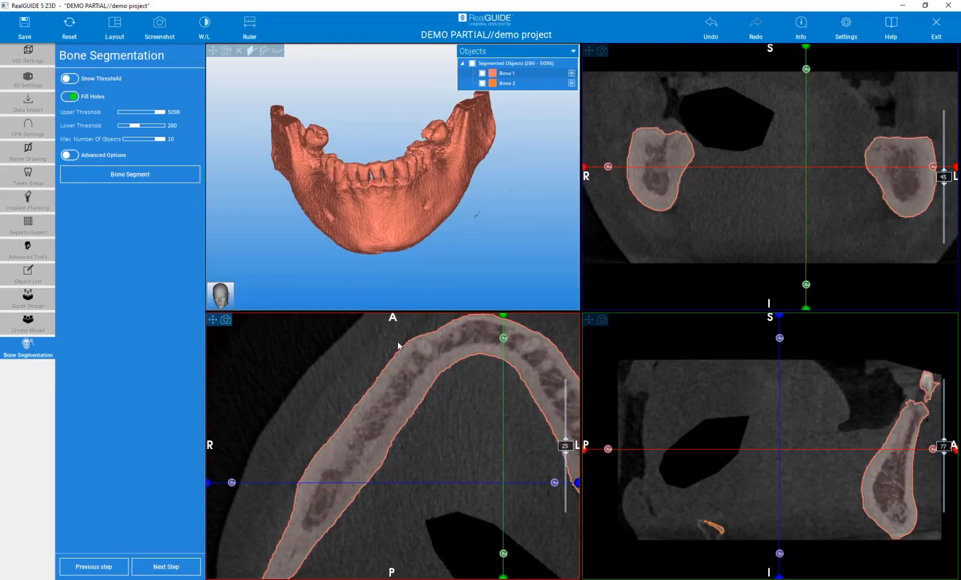
pyautogui.moveTo(330, 286); pyautogui.dragTo(338, 264)
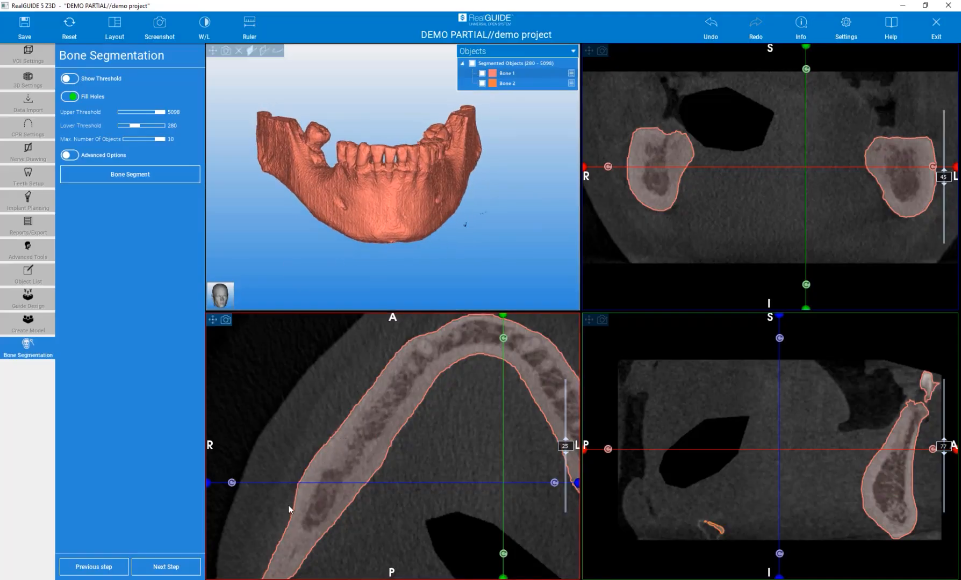
pyautogui.moveTo(564, 447)
pyautogui.mouseDown()
pyautogui.moveTo(552, 397)
pyautogui.moveTo(557, 448)
pyautogui.mouseUp()
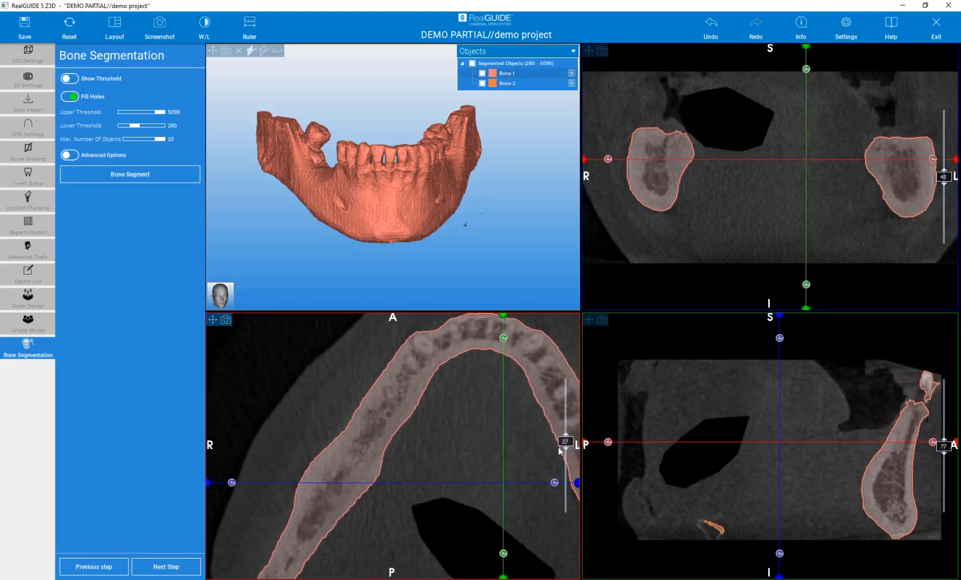
pyautogui.moveTo(502, 204); pyautogui.dragTo(444, 287)
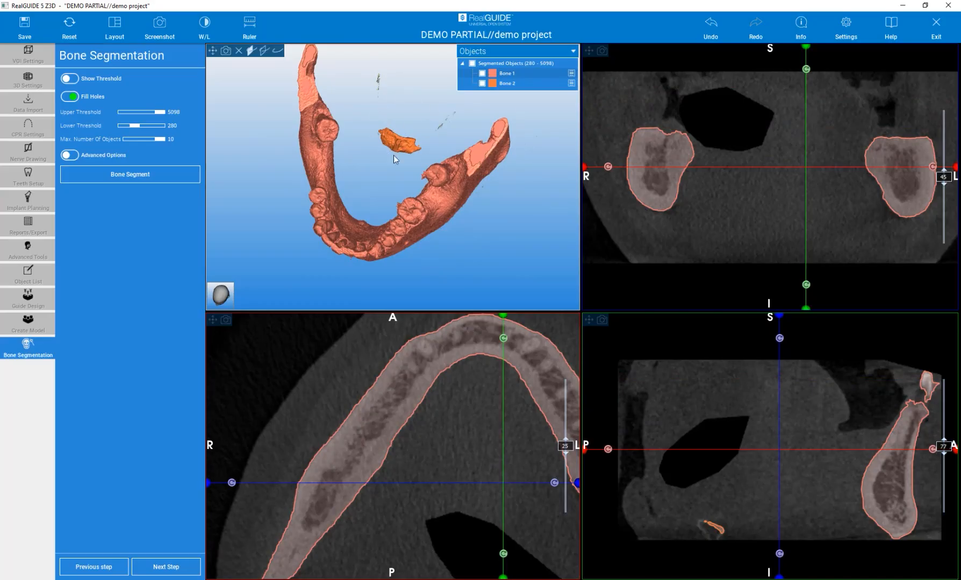
pyautogui.moveTo(394, 176); pyautogui.dragTo(471, 206)
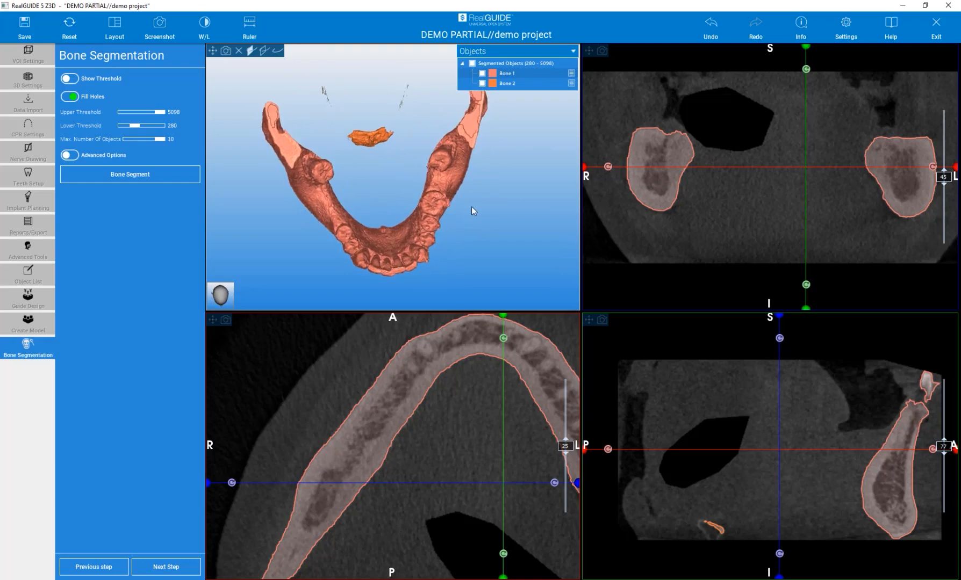
# - Switch the visibility of Bone 1 and Bone 2 off and on to identify each segmented part
pyautogui.click(482, 74)
pyautogui.click(483, 73)
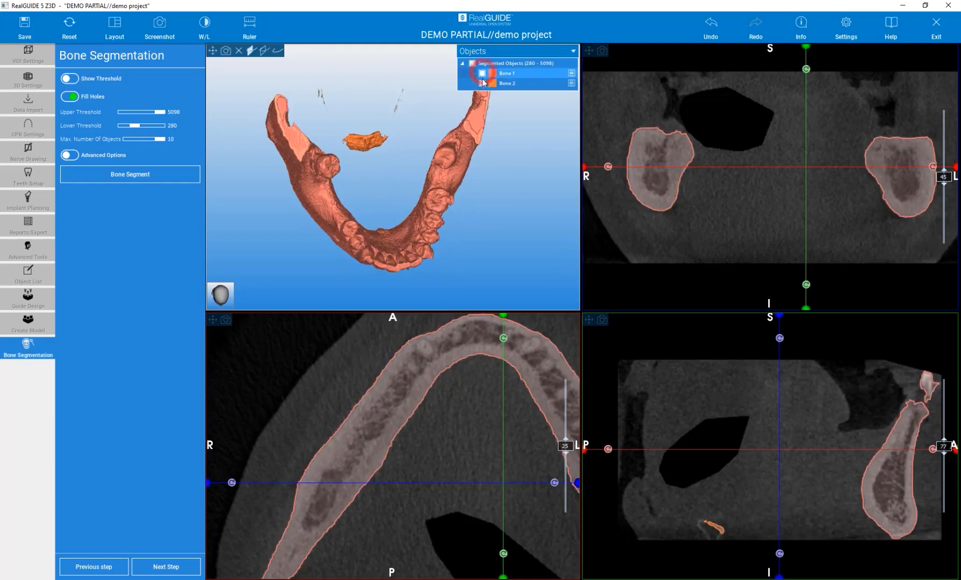
pyautogui.click(482, 80)
pyautogui.click(482, 83)
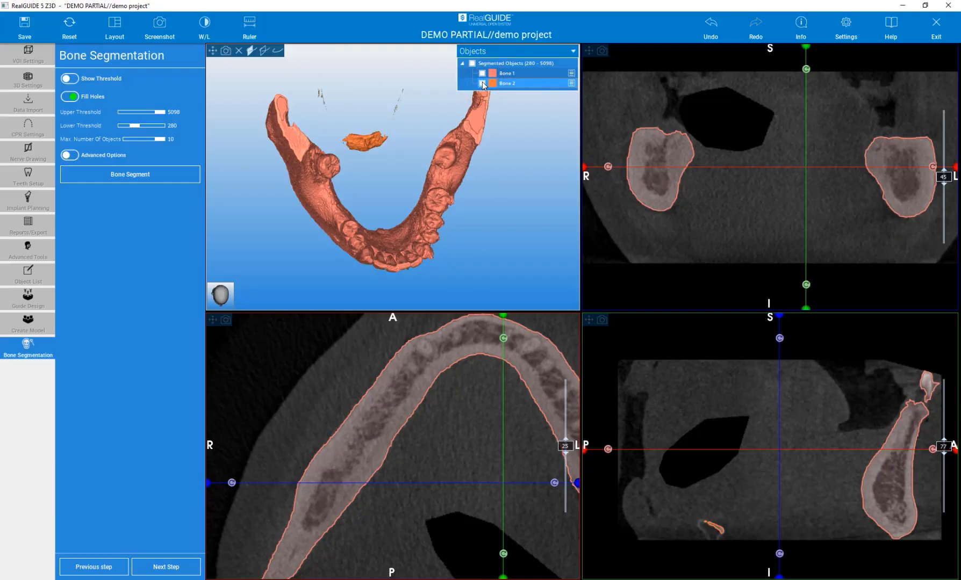
pyautogui.click(506, 74)
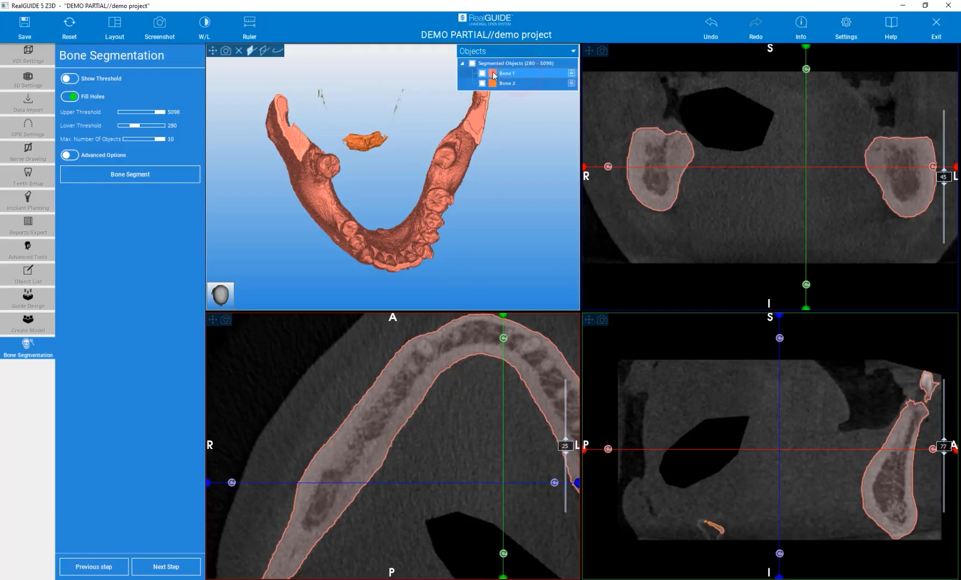
pyautogui.click(483, 73)
pyautogui.click(483, 74)
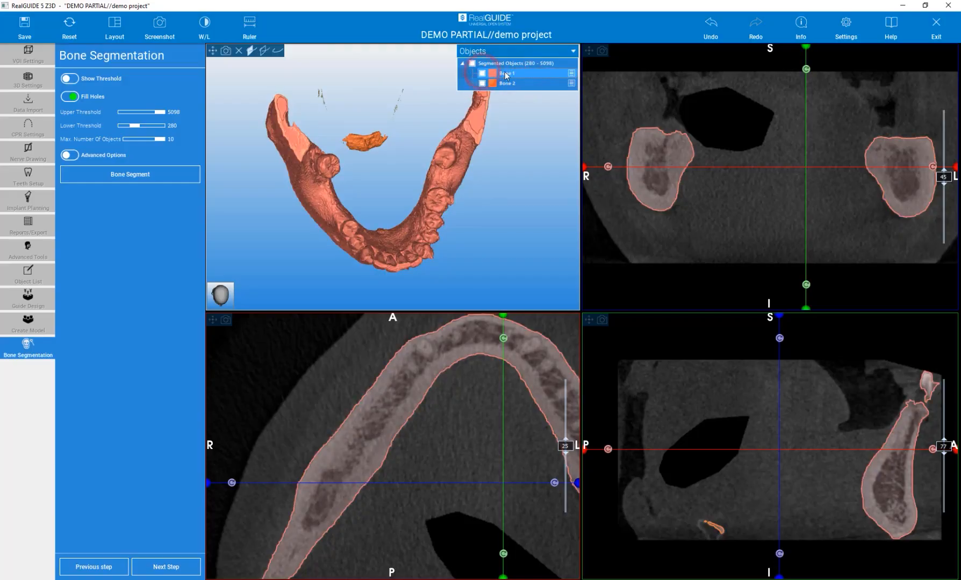
# - Rename the segmented object Bone 1 as Mandible
pyautogui.click(571, 73)
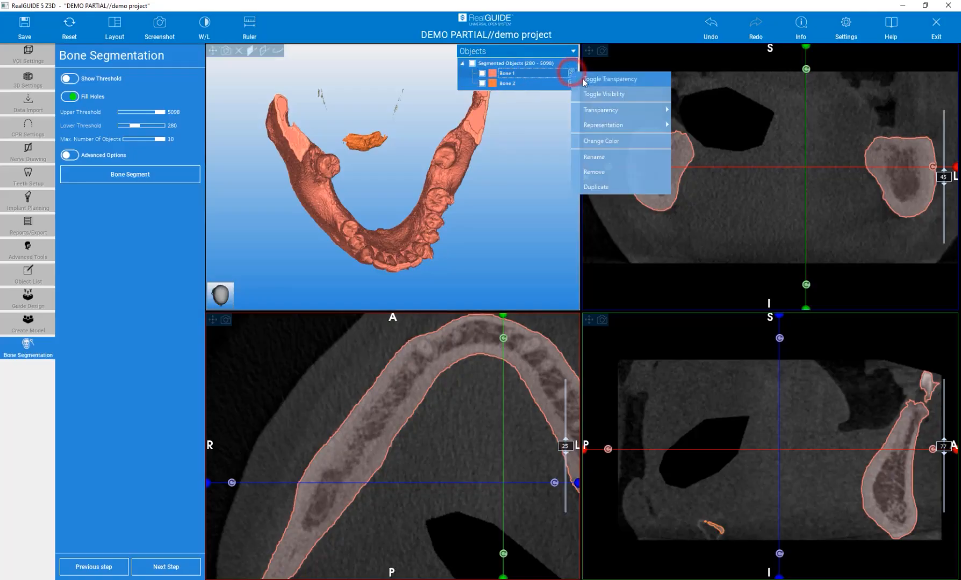
pyautogui.click(600, 156)
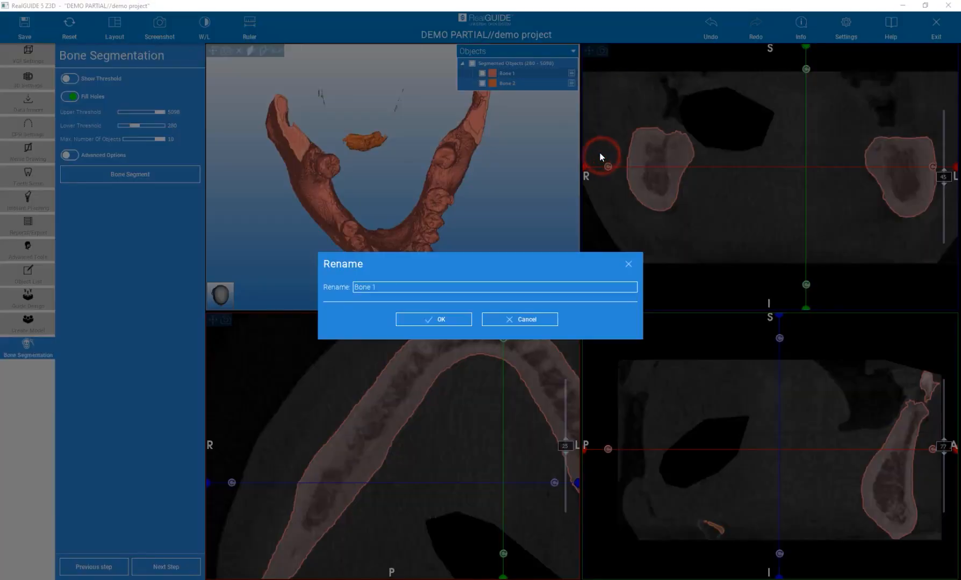
pyautogui.moveTo(381, 287); pyautogui.dragTo(349, 271)
pyautogui.write('Mandible')
pyautogui.click(417, 319)
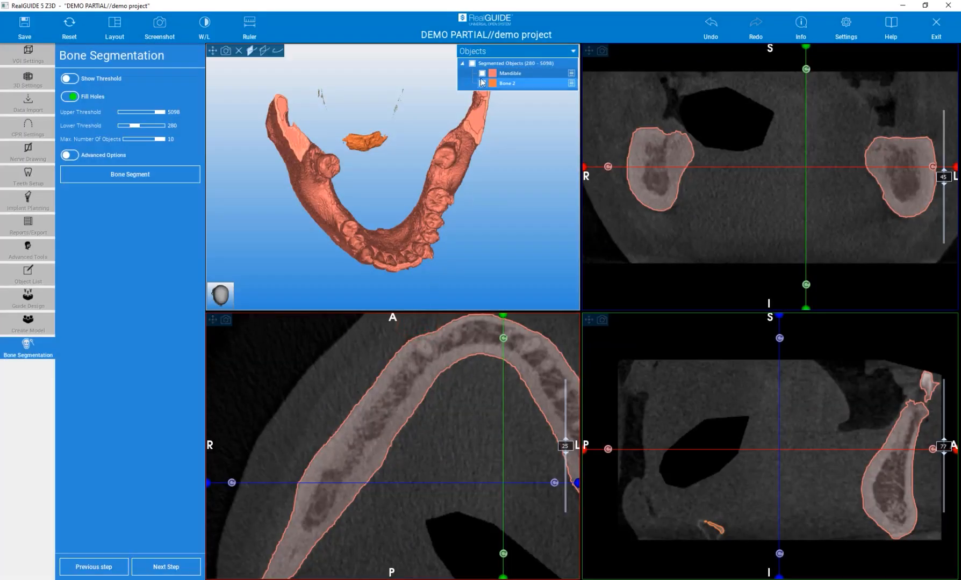
# - Advance the bone segmentation to the Free Form Modeling stage
pyautogui.moveTo(499, 244); pyautogui.dragTo(467, 171)
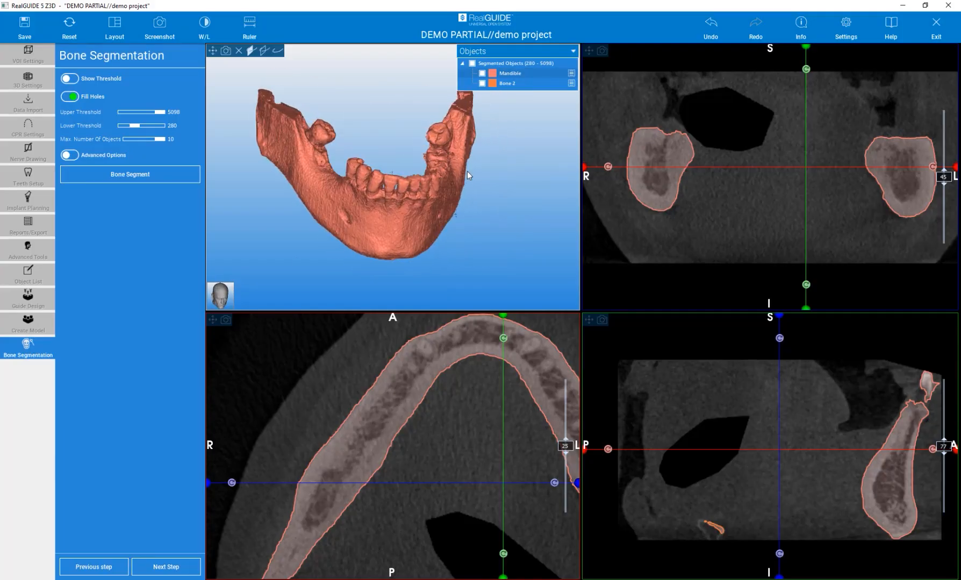
pyautogui.click(170, 573)
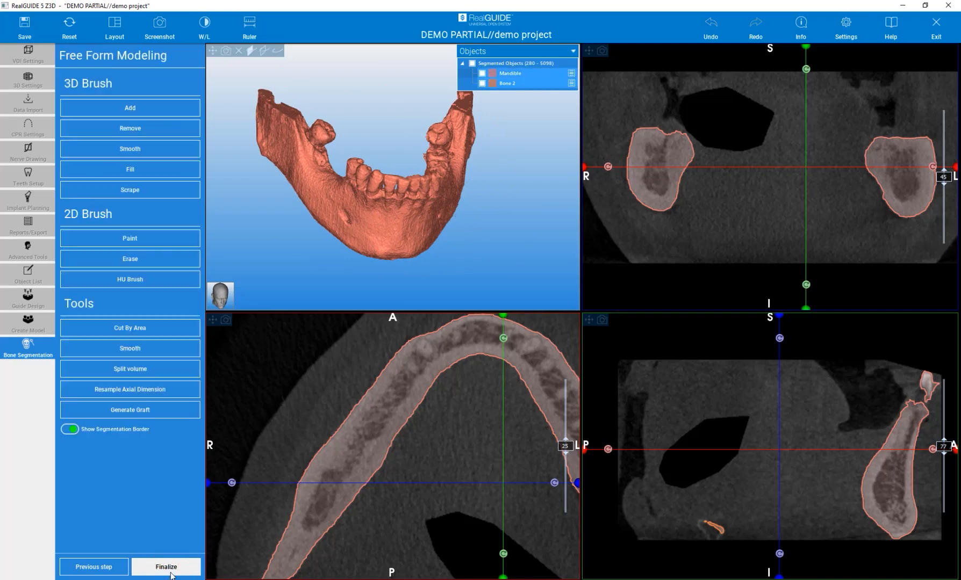
pyautogui.moveTo(480, 264); pyautogui.dragTo(385, 263)
pyautogui.moveTo(448, 425); pyautogui.dragTo(392, 424)
pyautogui.moveTo(408, 416); pyautogui.dragTo(407, 458, button='right')
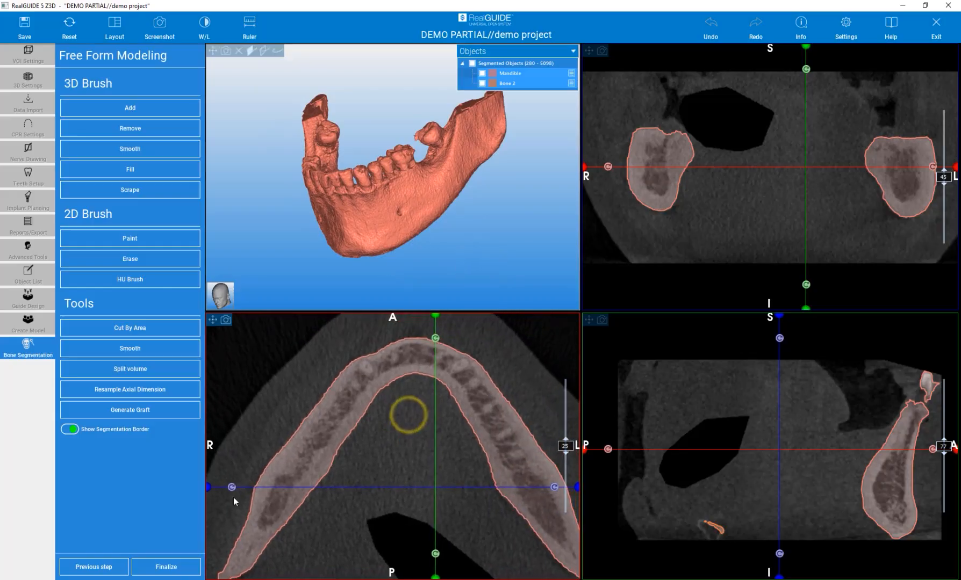
pyautogui.click(100, 567)
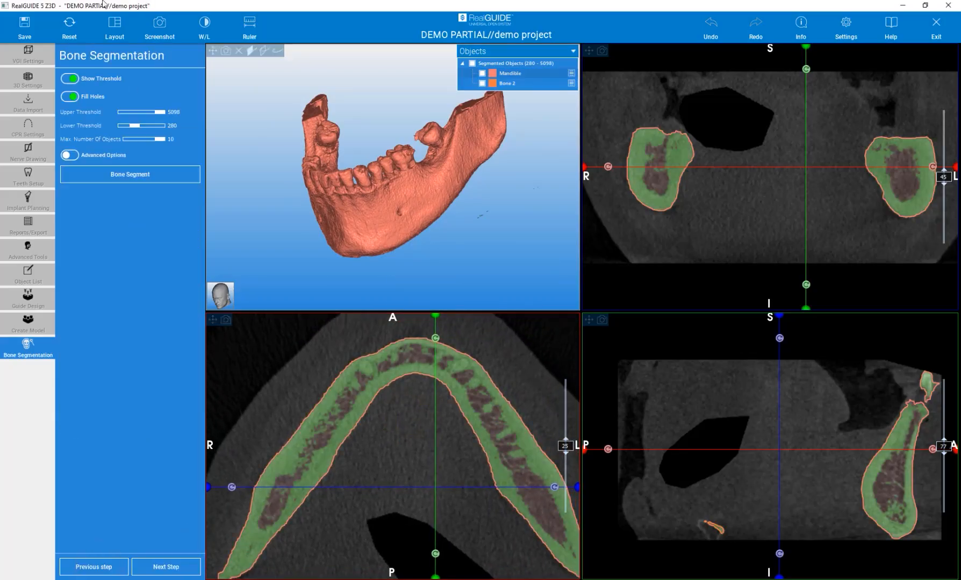
pyautogui.click(157, 569)
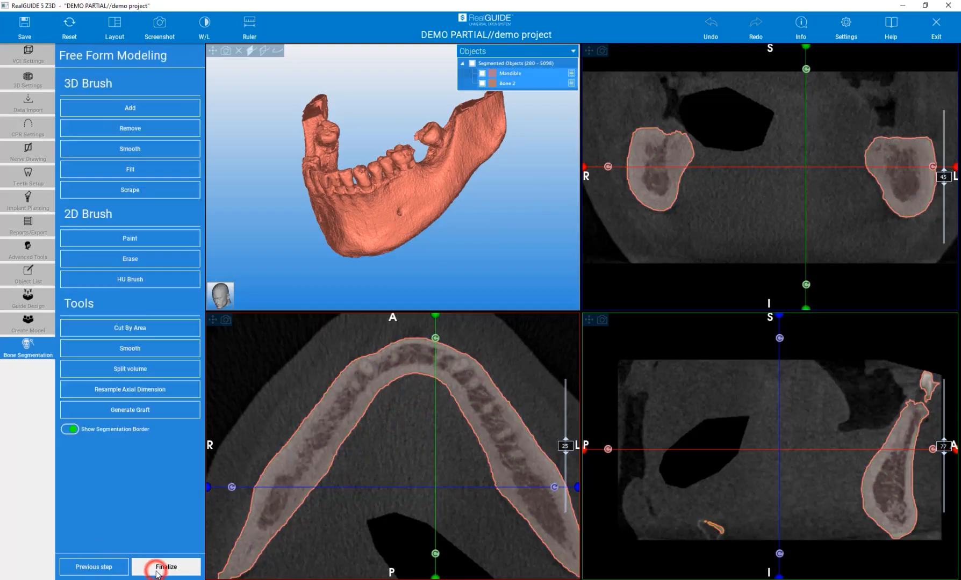
# - Smooth the whole segmented bone model at strength 2.0 and inspect the surface around the teeth
pyautogui.moveTo(457, 226); pyautogui.dragTo(536, 230)
pyautogui.moveTo(347, 265); pyautogui.dragTo(310, 281)
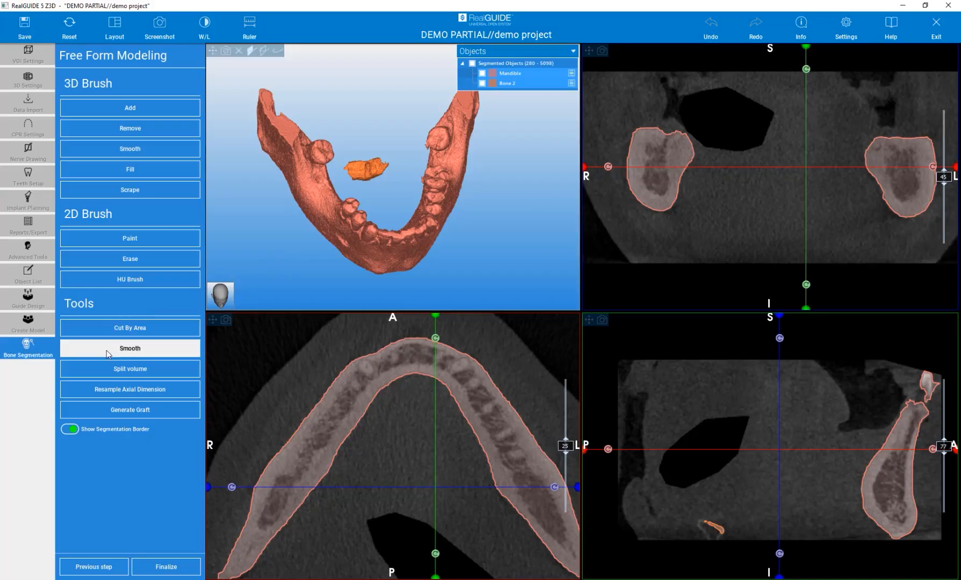
pyautogui.scroll(3, 359, 246)
pyautogui.moveTo(269, 261); pyautogui.dragTo(309, 213)
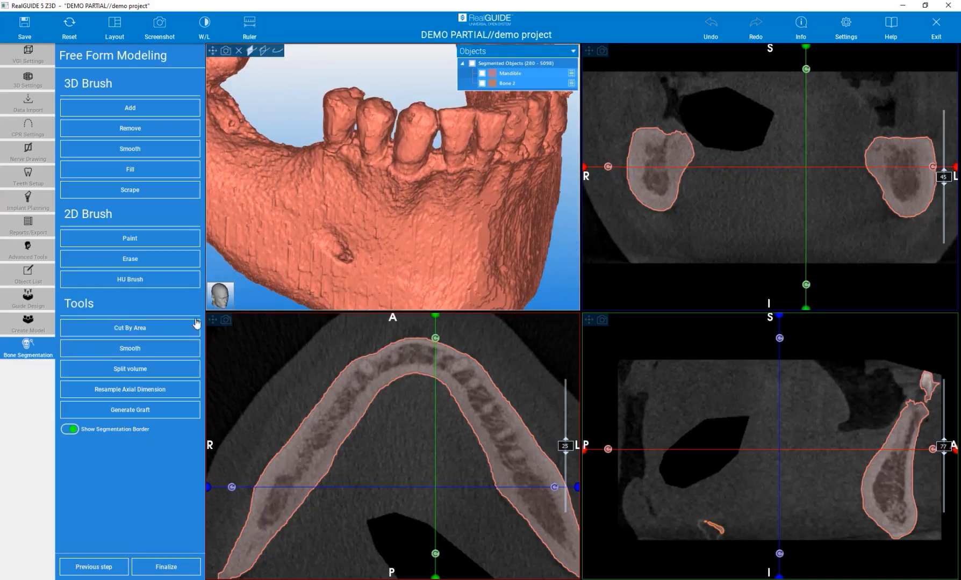
pyautogui.click(148, 346)
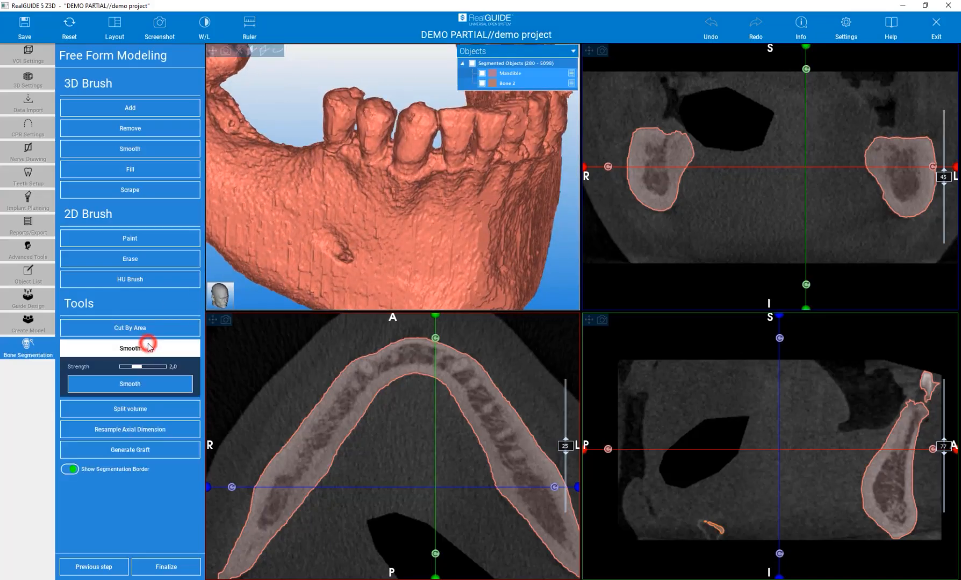
pyautogui.click(132, 385)
pyautogui.moveTo(310, 239); pyautogui.dragTo(359, 254)
pyautogui.moveTo(521, 250); pyautogui.dragTo(333, 272)
pyautogui.scroll(5, 484, 197)
pyautogui.scroll(1, 484, 197)
pyautogui.moveTo(503, 185); pyautogui.dragTo(525, 214)
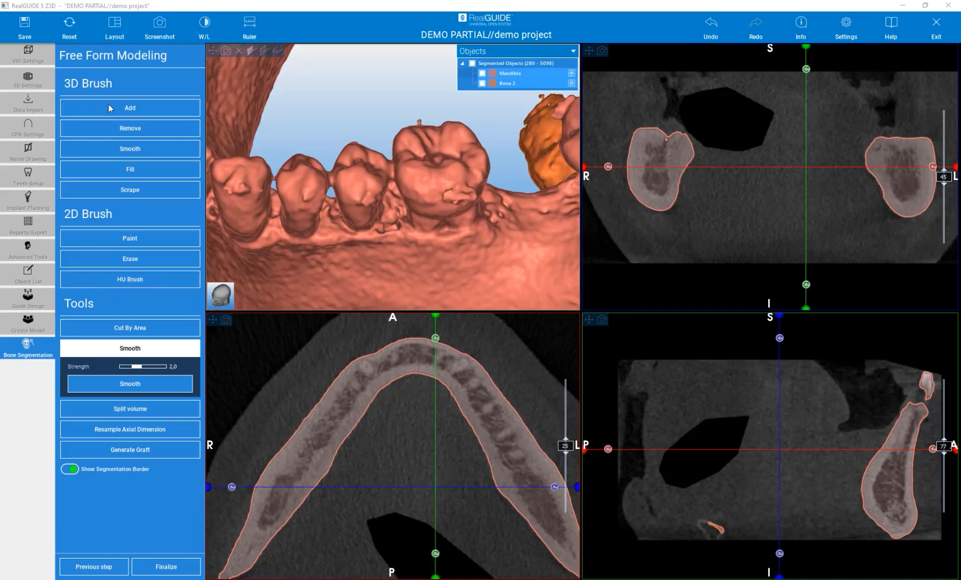
pyautogui.scroll(-2, 364, 210)
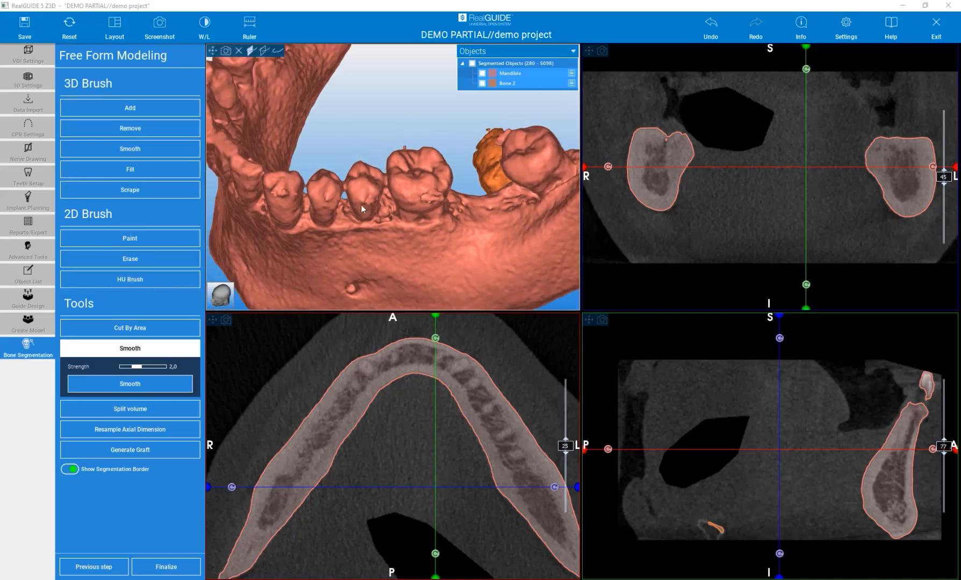
# - Set up the 3D Smooth brush with a diameter of 8.2 mm and a tool strength of 25
pyautogui.click(130, 150)
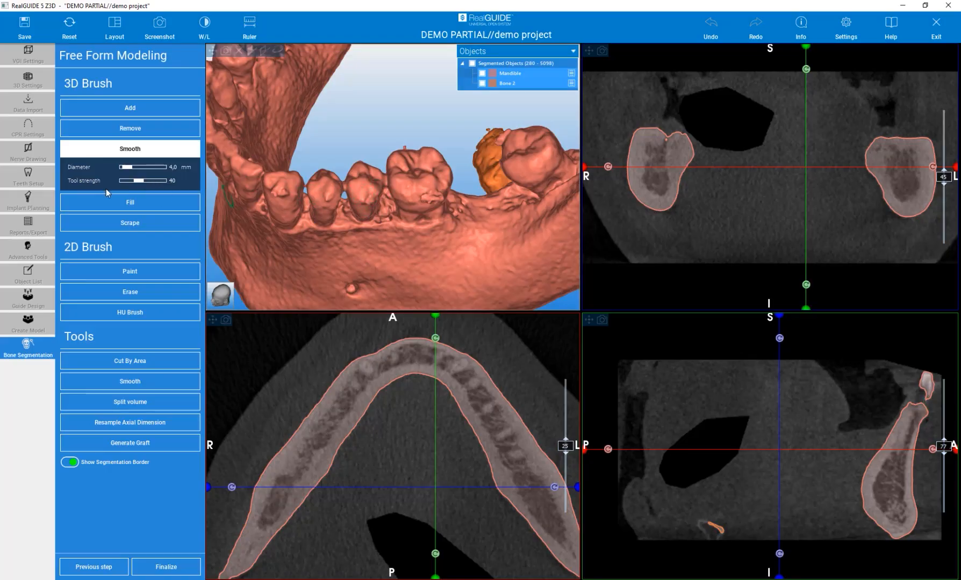
pyautogui.moveTo(127, 171); pyautogui.dragTo(131, 169)
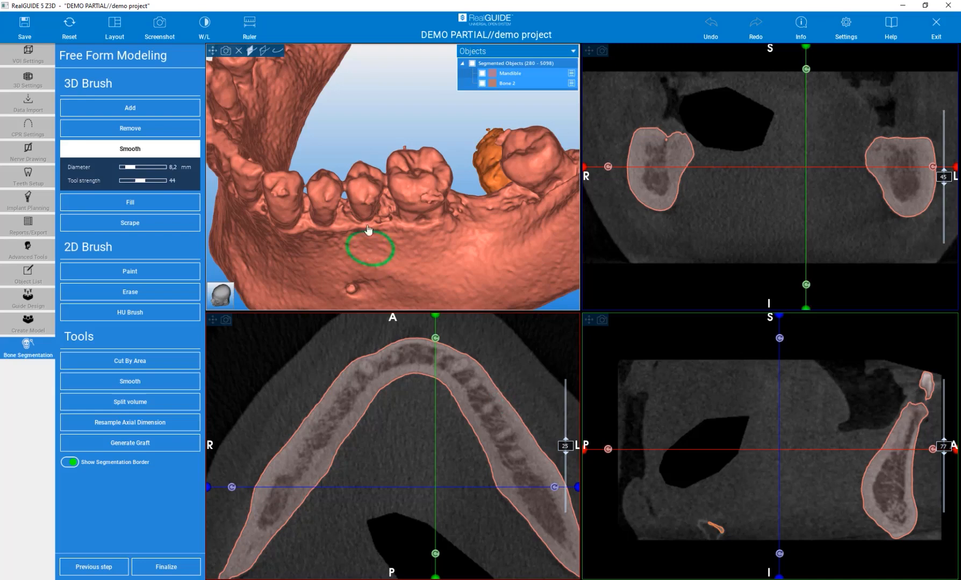
pyautogui.moveTo(360, 135); pyautogui.dragTo(368, 142)
pyautogui.moveTo(141, 181); pyautogui.dragTo(137, 181)
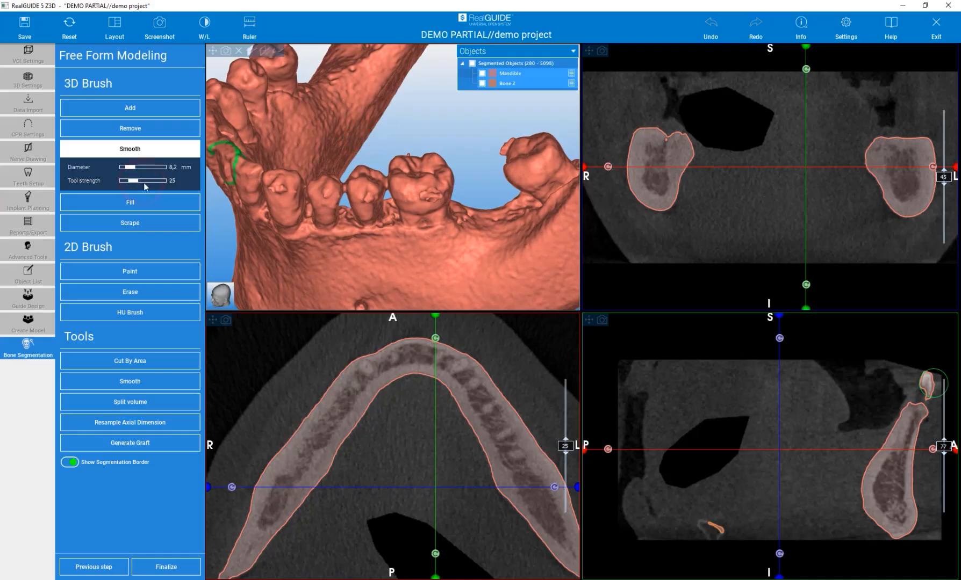
# - Smooth away the bumps on the cheek side and tongue side of the left first molar with the 8.2 mm brush
pyautogui.click(431, 203)
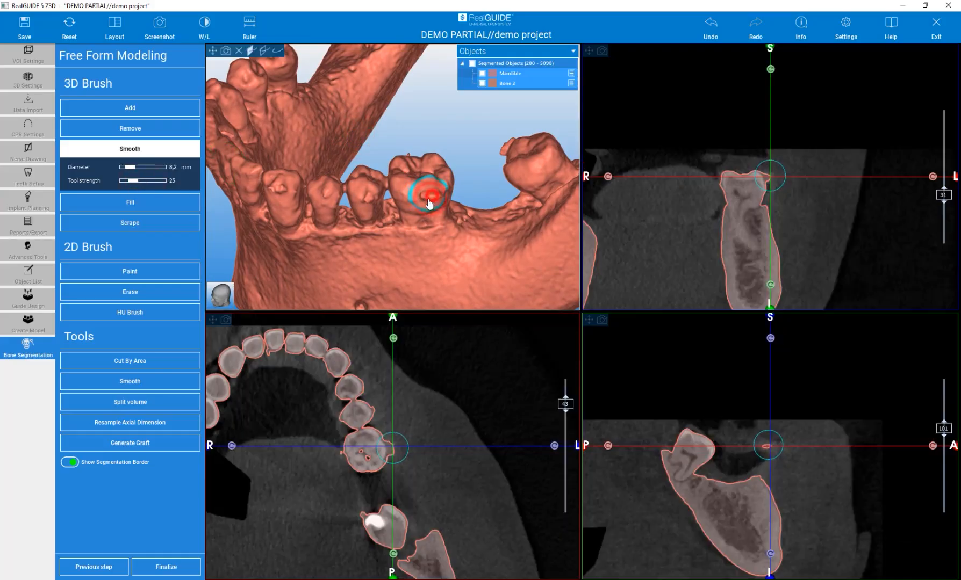
pyautogui.click(429, 197)
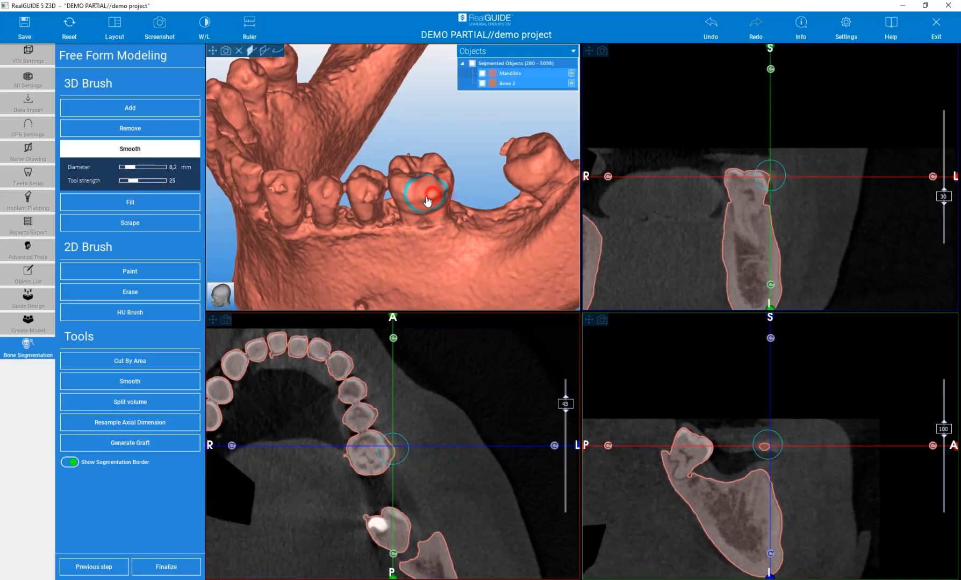
pyautogui.moveTo(421, 130); pyautogui.dragTo(447, 242)
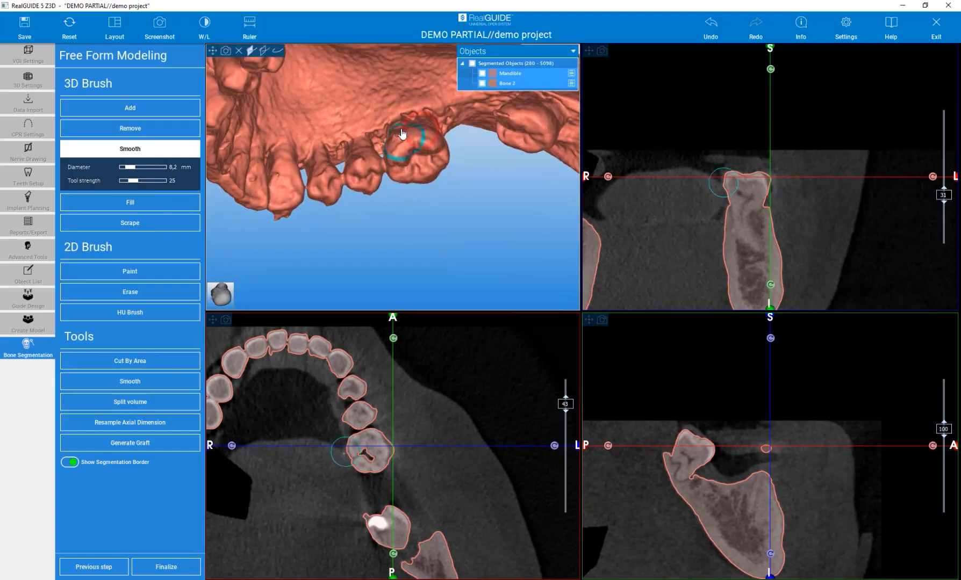
pyautogui.scroll(3, 384, 123)
pyautogui.click(408, 151)
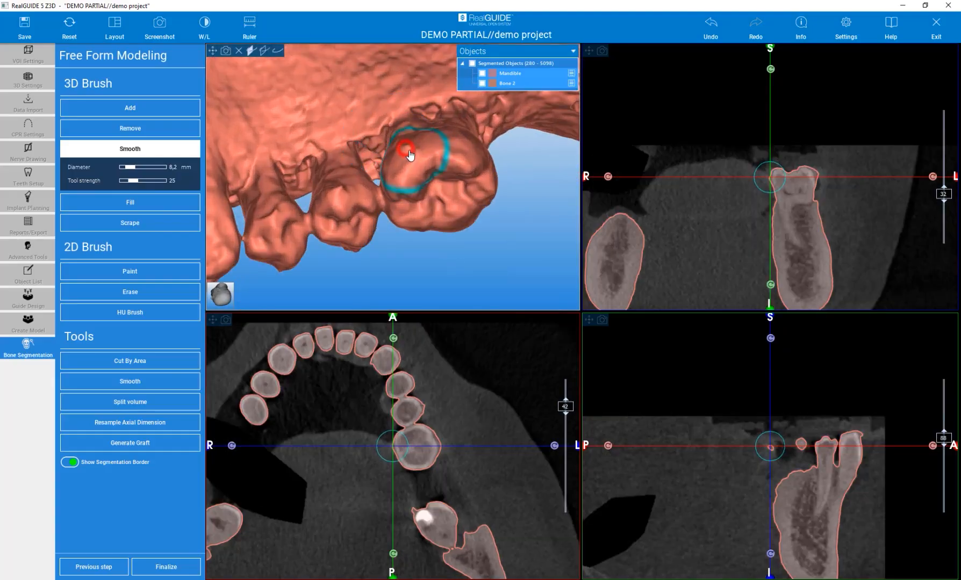
pyautogui.keyDown('ctrl'); pyautogui.scroll(-5, 410, 151); pyautogui.keyUp('ctrl')
pyautogui.click(411, 151)
# - Reduce the Smooth brush to 5.7 mm, smooth the bump on the premolar next to the molar, and check its contour in the axial slices
pyautogui.click(341, 186)
pyautogui.moveTo(404, 265); pyautogui.dragTo(368, 104)
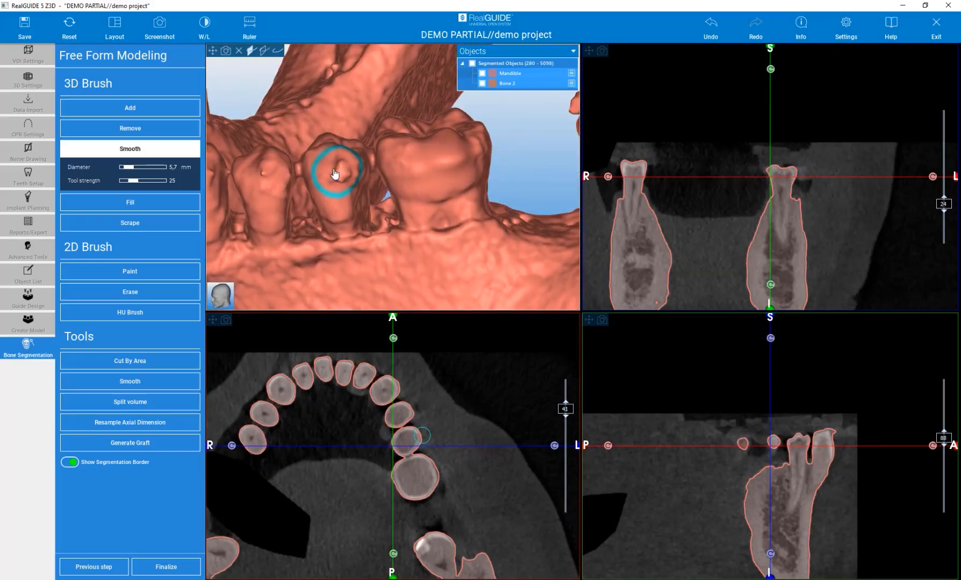
pyautogui.click(338, 176)
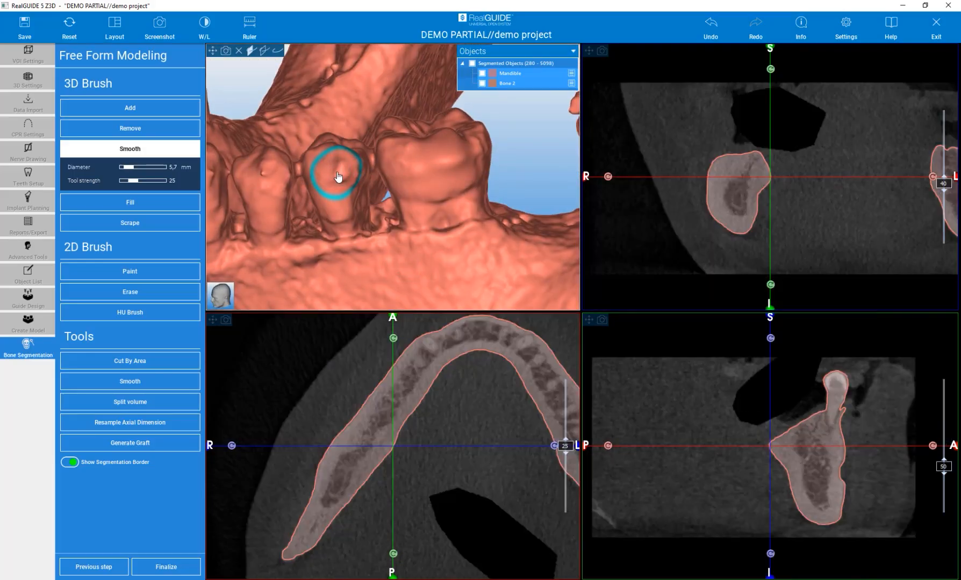
pyautogui.click(340, 171)
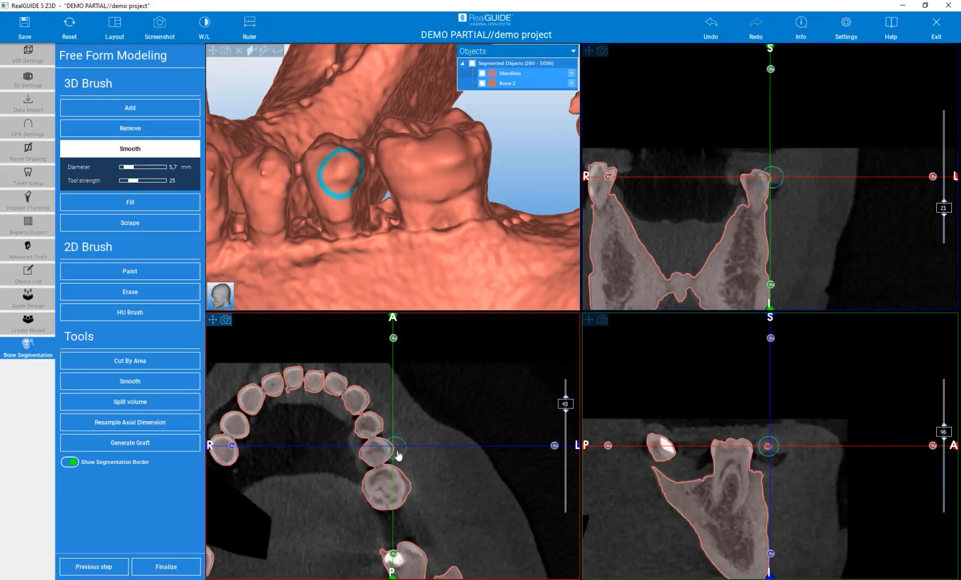
pyautogui.scroll(3, 401, 458)
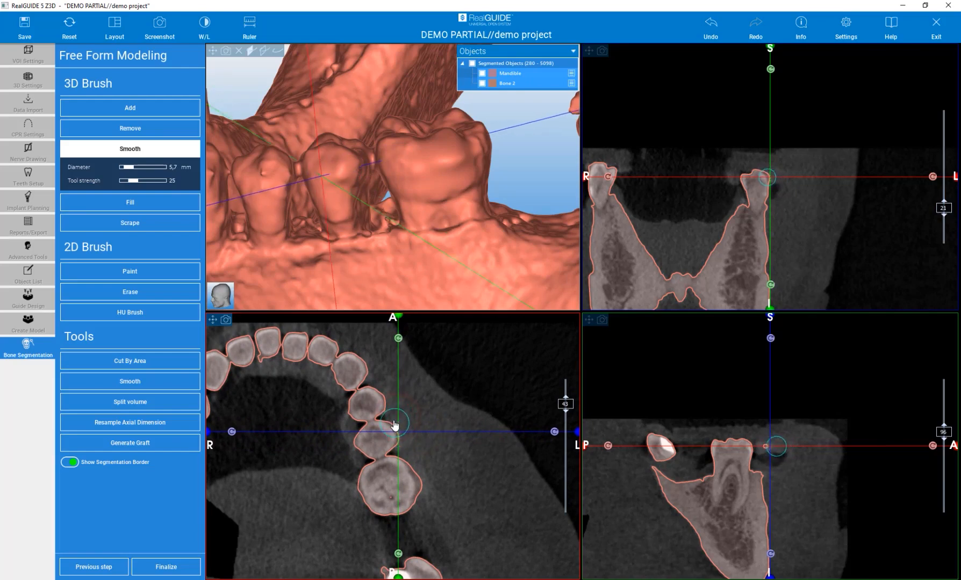
pyautogui.scroll(-4, 412, 442)
pyautogui.scroll(3, 411, 442)
pyautogui.scroll(2, 412, 441)
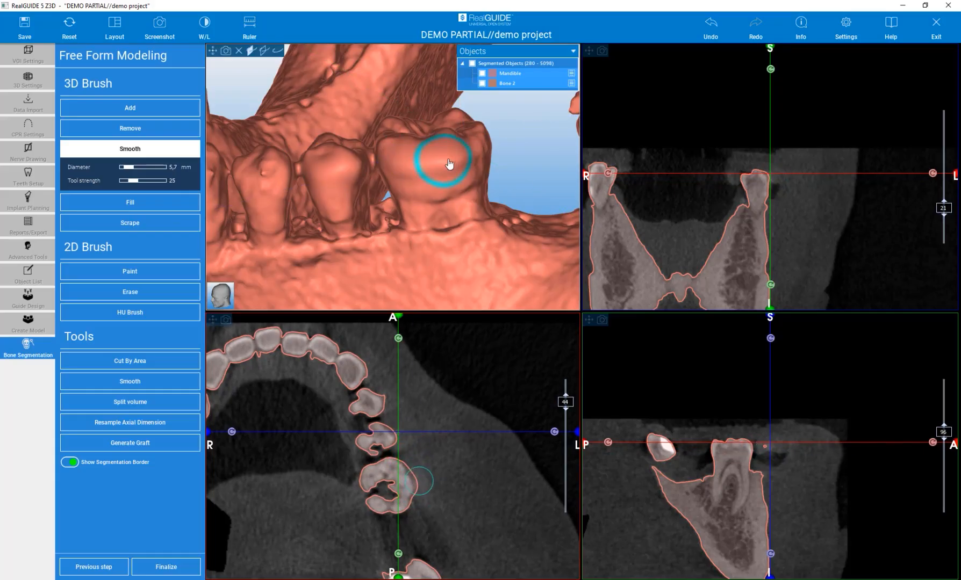
# - Smooth the molar's cheek side and the bumps on the left canine and first premolar with the 5.7 mm brush
pyautogui.moveTo(420, 167); pyautogui.dragTo(406, 167)
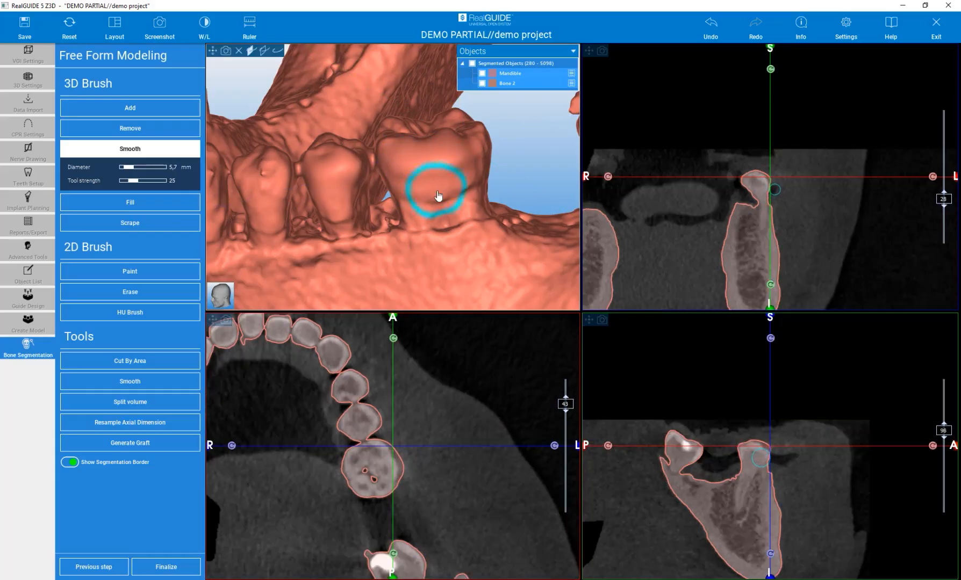
pyautogui.scroll(-5, 435, 197)
pyautogui.moveTo(245, 238); pyautogui.dragTo(306, 224, button='right')
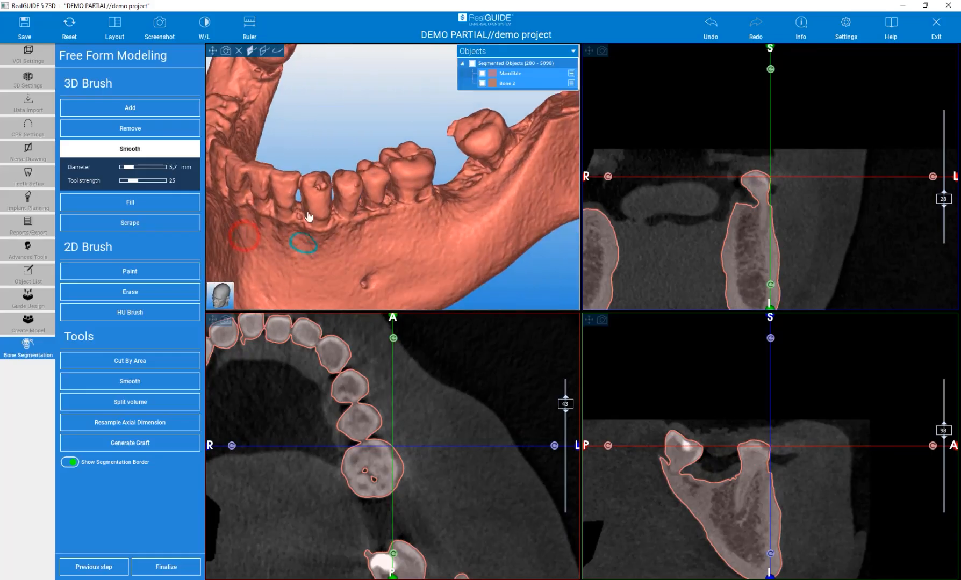
pyautogui.scroll(3, 310, 181)
pyautogui.scroll(2, 322, 188)
pyautogui.click(349, 208)
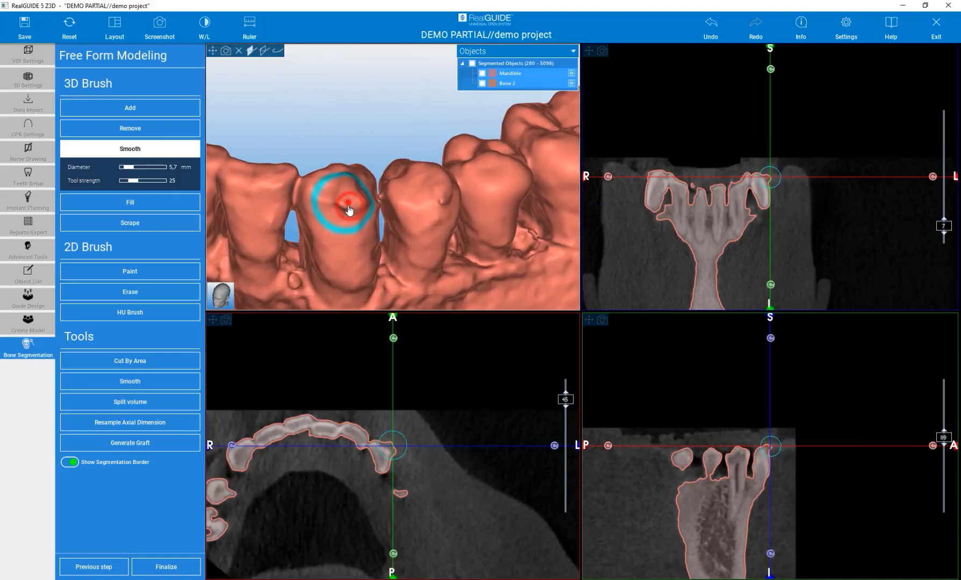
pyautogui.click(446, 210)
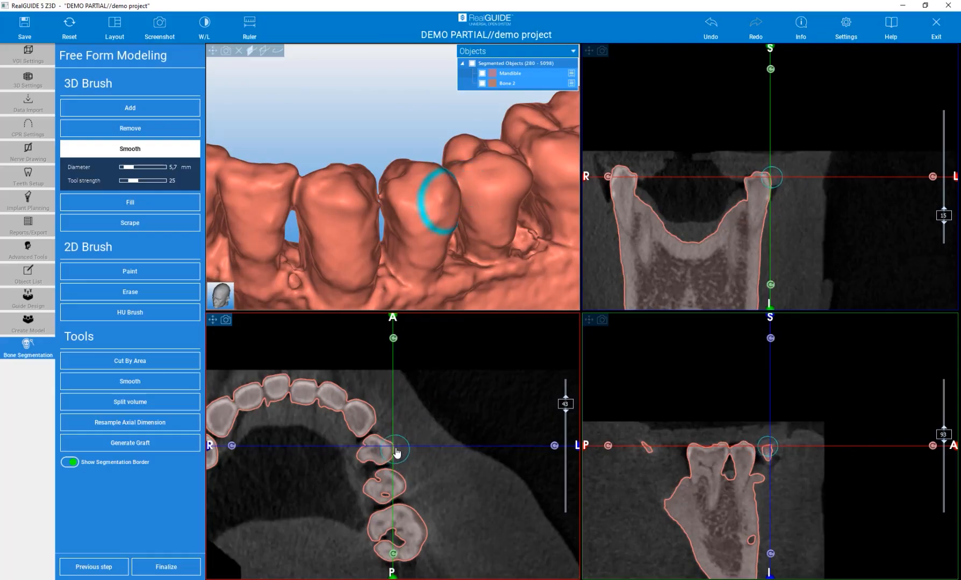
# - Fill the gap at the base of the left front teeth with the 3D Fill brush at 5.0 mm and strength 40
pyautogui.click(117, 204)
pyautogui.scroll(-4, 361, 202)
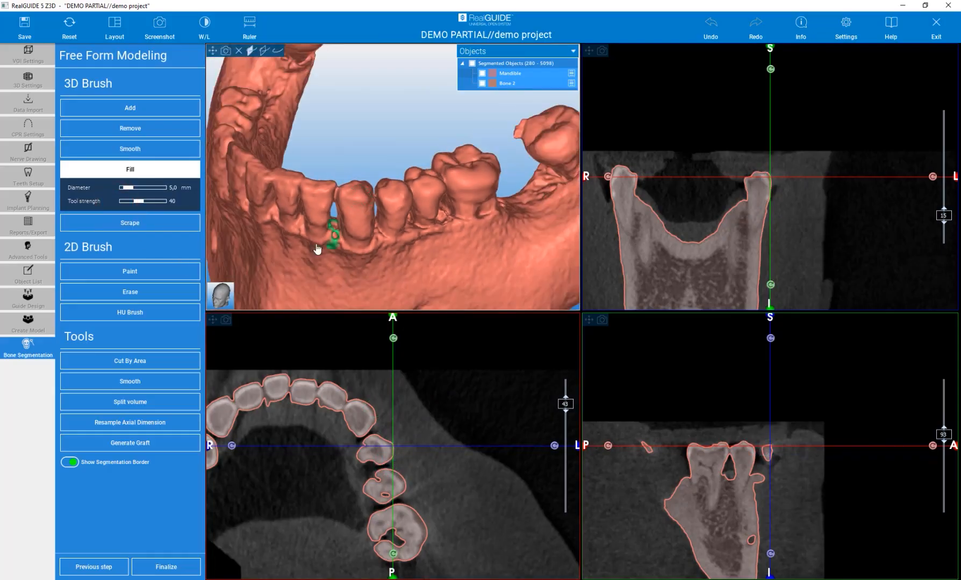
pyautogui.scroll(5, 317, 248)
pyautogui.click(370, 205)
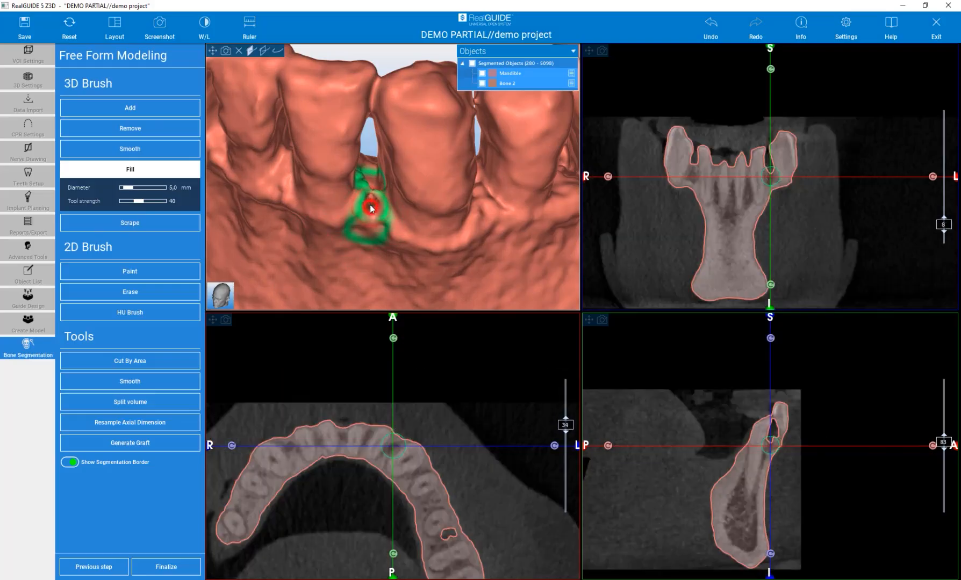
pyautogui.click(371, 207)
pyautogui.click(371, 209)
pyautogui.click(395, 466)
pyautogui.click(419, 501)
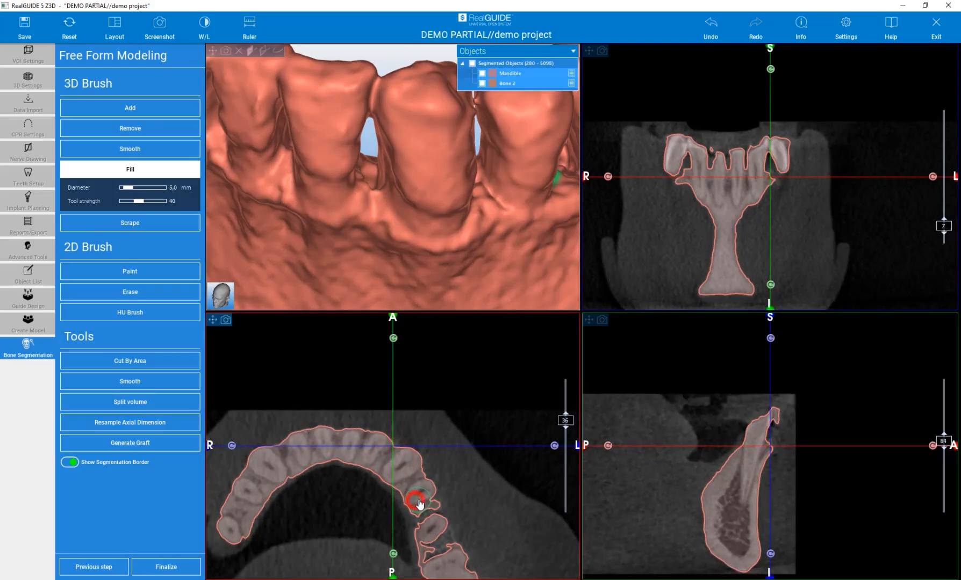
# - Fill the hollow in the rear surface of the left mandibular ramus with the 5.0 mm Fill brush
pyautogui.scroll(-5, 333, 208)
pyautogui.scroll(-4, 382, 222)
pyautogui.moveTo(406, 138); pyautogui.dragTo(119, 149)
pyautogui.moveTo(236, 147); pyautogui.dragTo(261, 161, button='middle')
pyautogui.scroll(6, 326, 183)
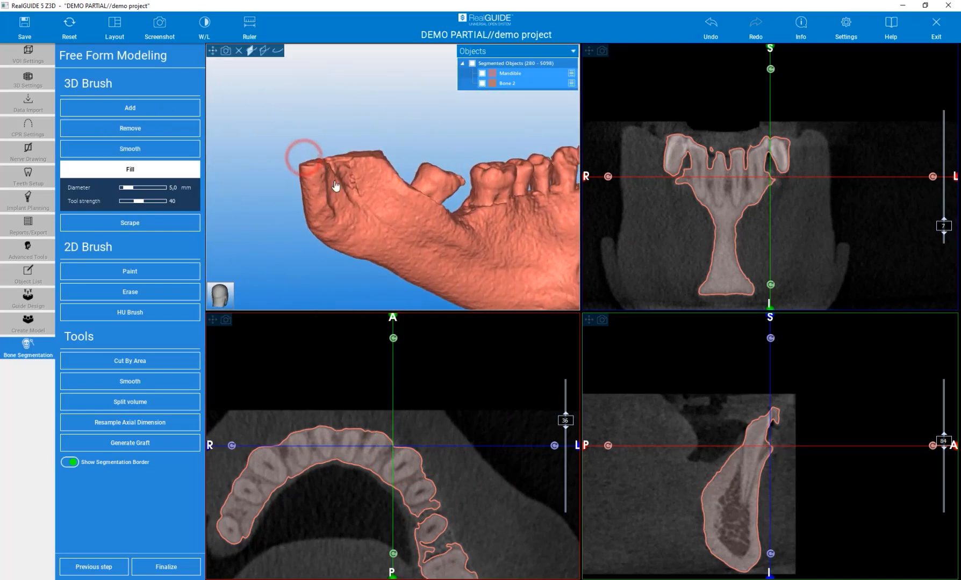
pyautogui.moveTo(273, 80)
pyautogui.mouseDown()
pyautogui.moveTo(297, 88)
pyautogui.moveTo(277, 76)
pyautogui.mouseUp()
pyautogui.click(388, 232)
pyautogui.moveTo(390, 234); pyautogui.dragTo(369, 183)
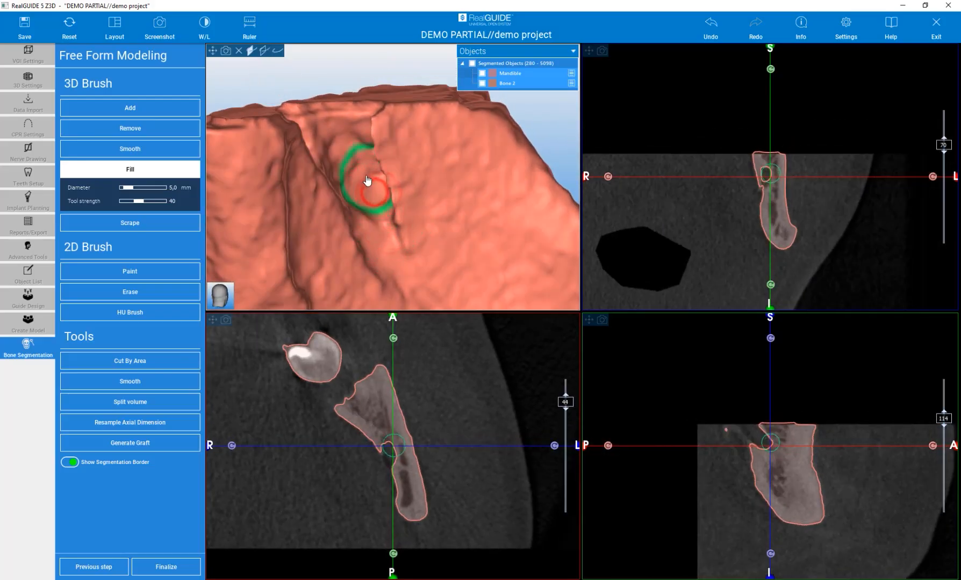
# - Smooth the toothless ridge in front of the rear right molar with the 3D Smooth brush at 5.7 mm and strength 25
pyautogui.scroll(-8, 381, 183)
pyautogui.moveTo(347, 246)
pyautogui.mouseDown()
pyautogui.moveTo(414, 234)
pyautogui.moveTo(516, 244)
pyautogui.mouseUp()
pyautogui.scroll(6, 503, 149)
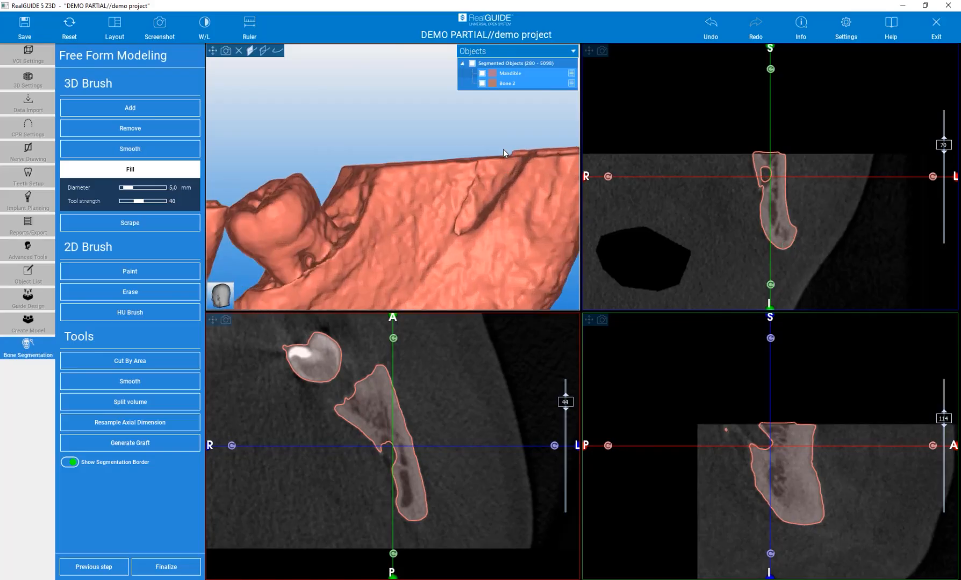
pyautogui.moveTo(358, 127); pyautogui.dragTo(457, 192)
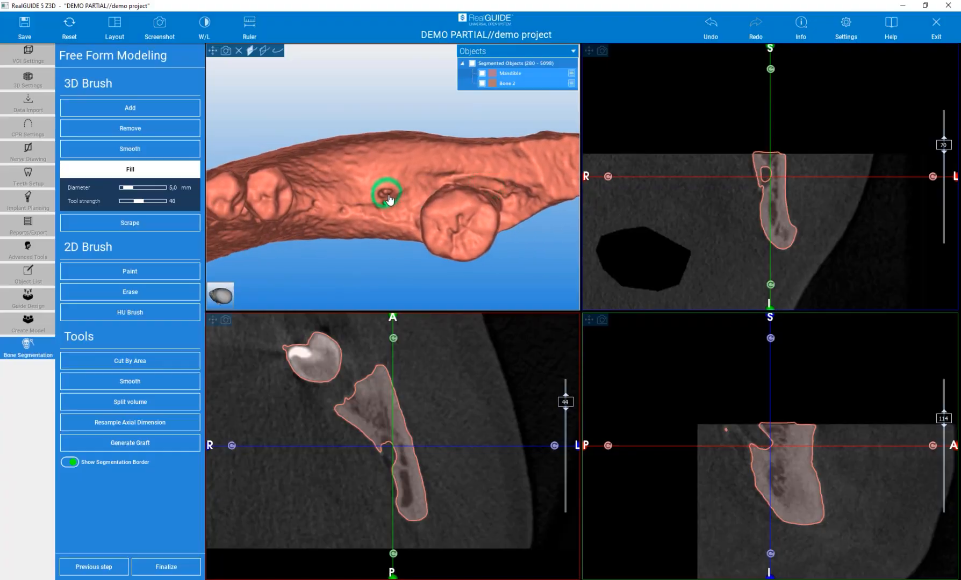
pyautogui.moveTo(373, 251); pyautogui.dragTo(263, 228)
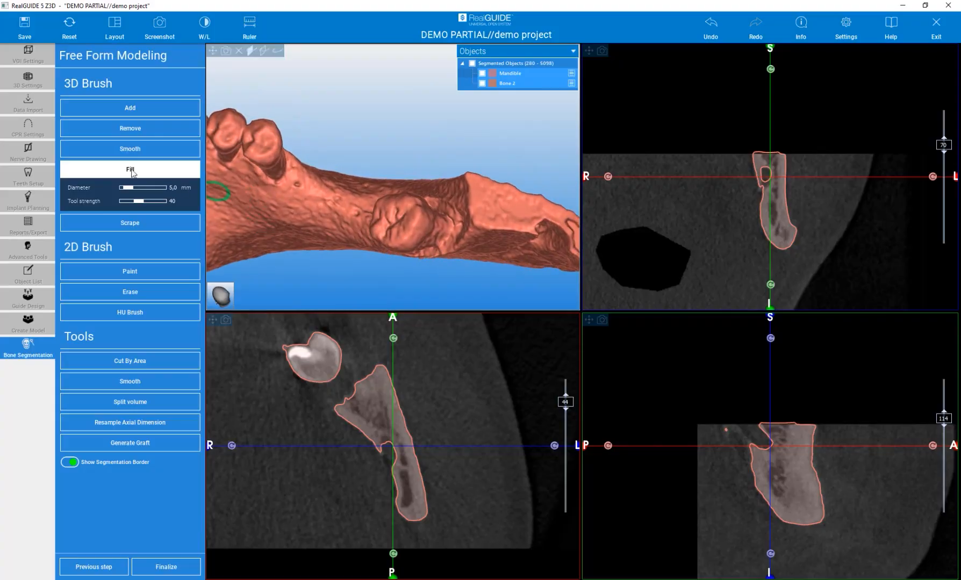
pyautogui.click(130, 148)
pyautogui.moveTo(290, 191); pyautogui.dragTo(300, 188)
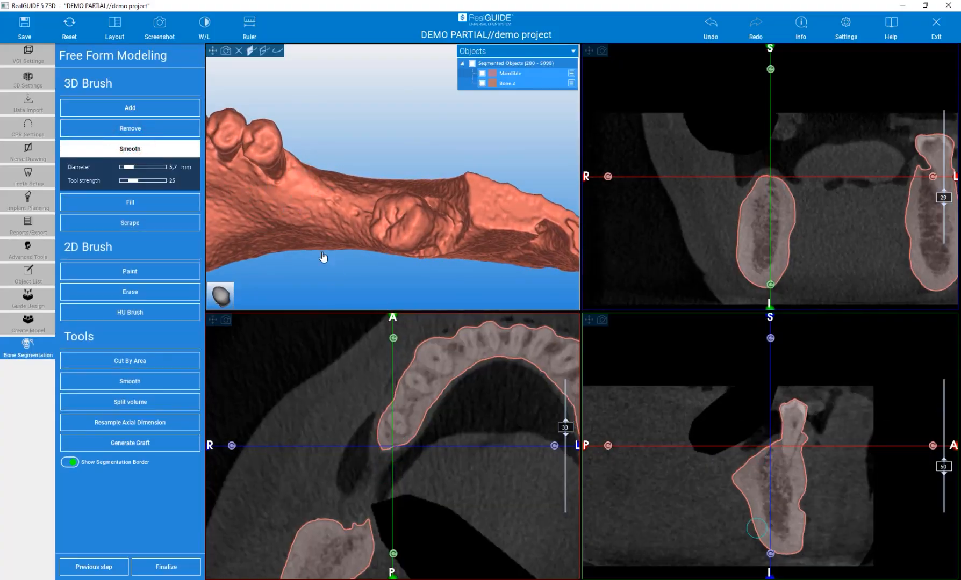
# - Deactivate the Smooth brush, centre the slices on the spike of the rearmost left molar, and examine its outline across the axial slices
pyautogui.moveTo(305, 272)
pyautogui.mouseDown()
pyautogui.moveTo(320, 262)
pyautogui.moveTo(351, 183)
pyautogui.moveTo(441, 197)
pyautogui.moveTo(182, 208)
pyautogui.mouseUp()
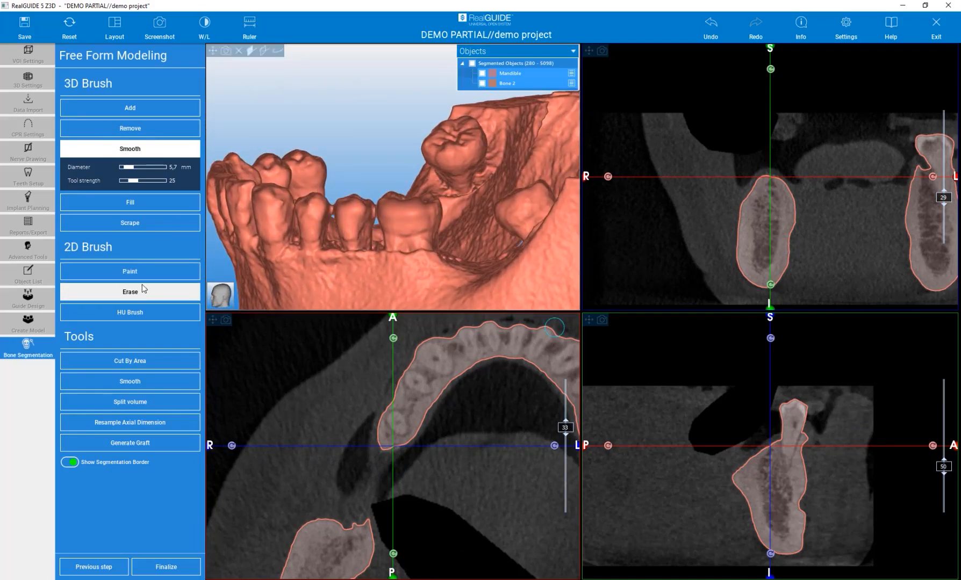
pyautogui.scroll(-3, 274, 224)
pyautogui.scroll(3, 375, 248)
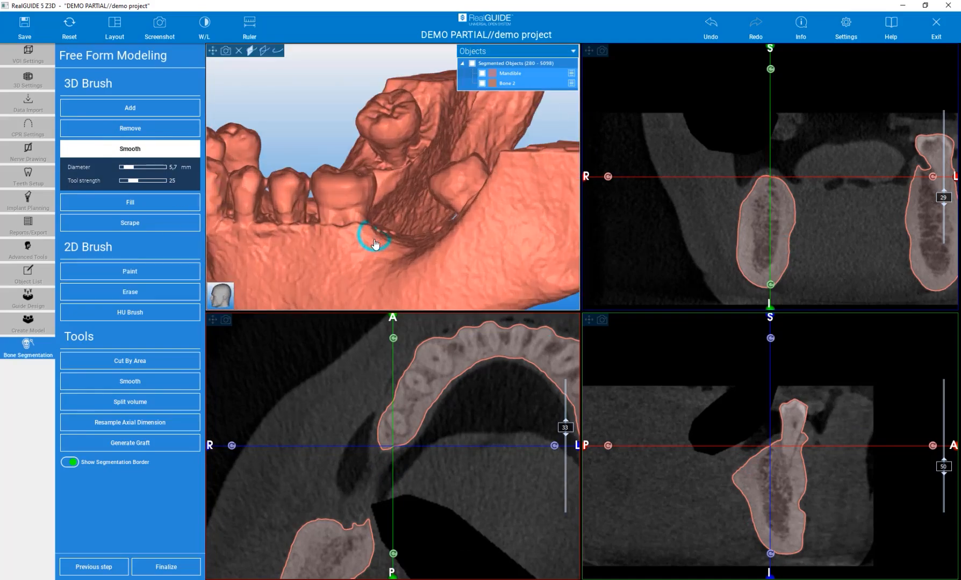
pyautogui.moveTo(311, 115)
pyautogui.mouseDown()
pyautogui.moveTo(385, 151)
pyautogui.moveTo(399, 197)
pyautogui.mouseUp()
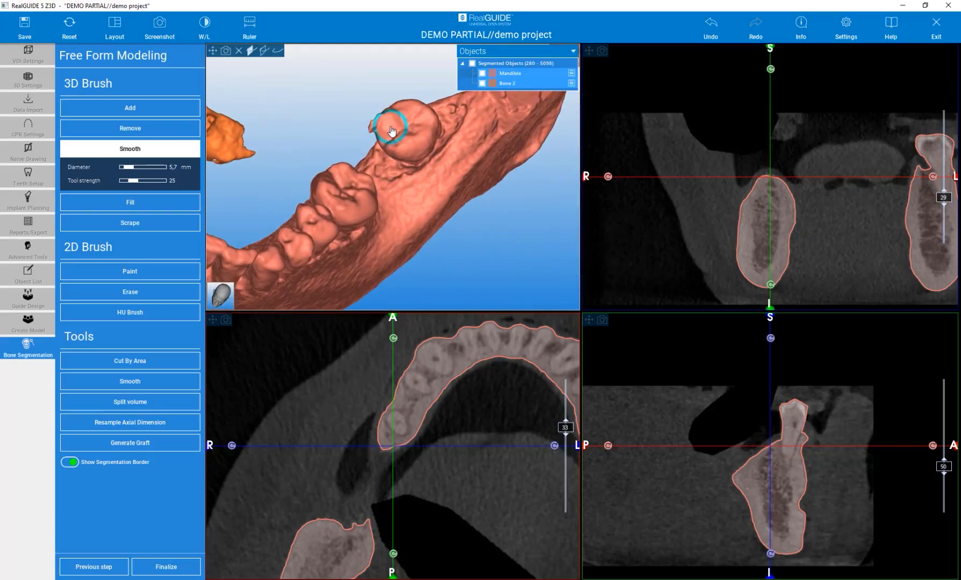
pyautogui.click(153, 150)
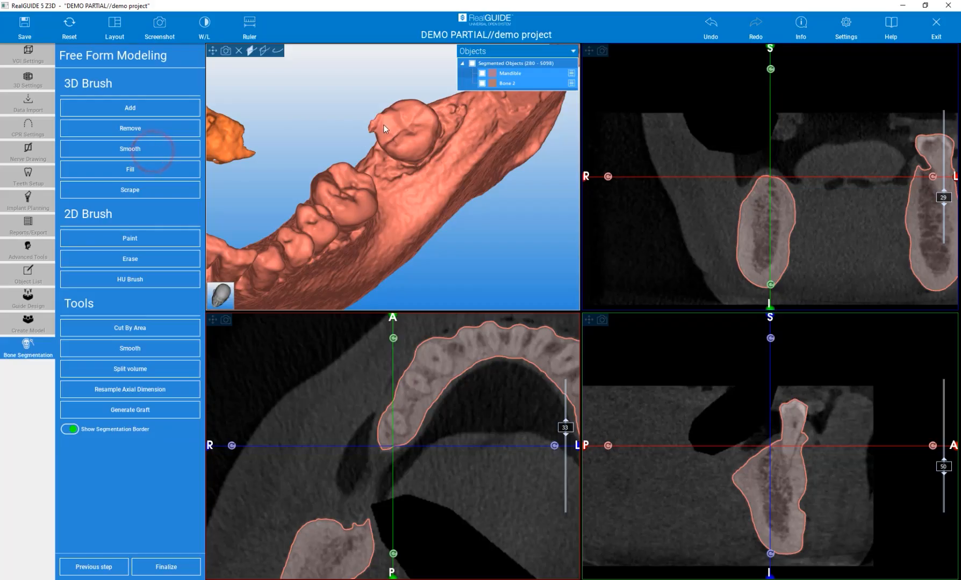
pyautogui.click(382, 125)
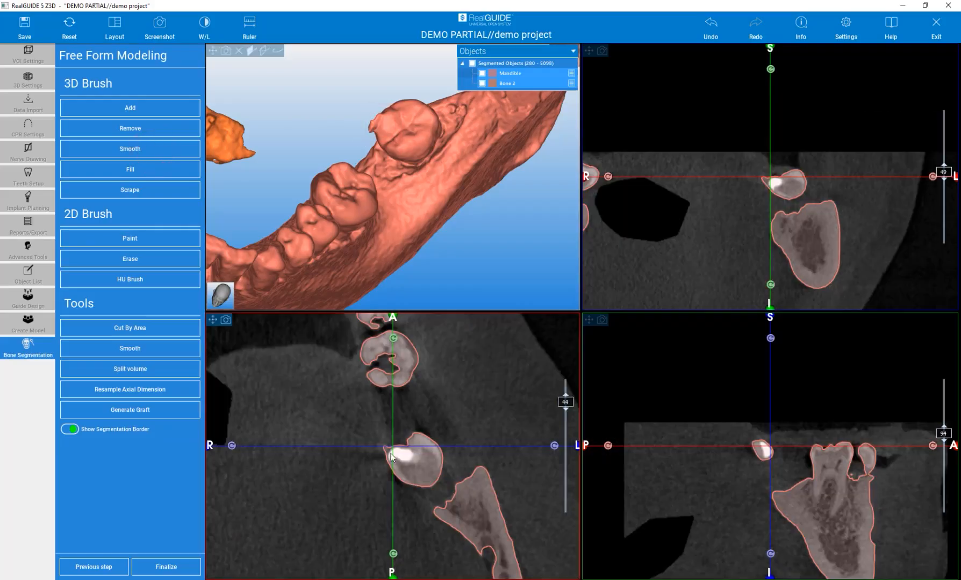
pyautogui.moveTo(393, 445); pyautogui.dragTo(398, 431, button='middle')
pyautogui.scroll(4, 395, 434)
pyautogui.scroll(-3, 412, 455)
pyautogui.scroll(7, 411, 456)
pyautogui.scroll(-3, 411, 455)
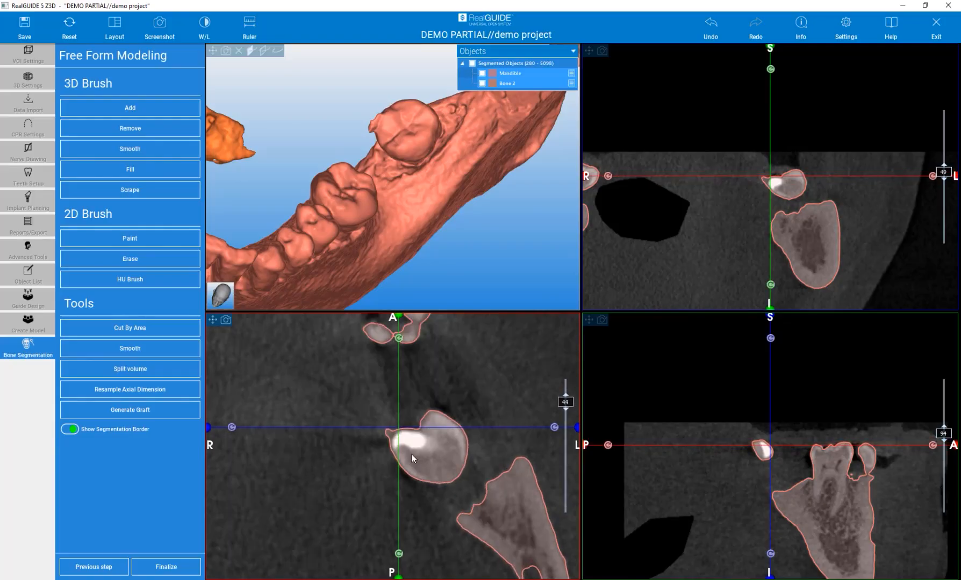
pyautogui.scroll(-1, 411, 455)
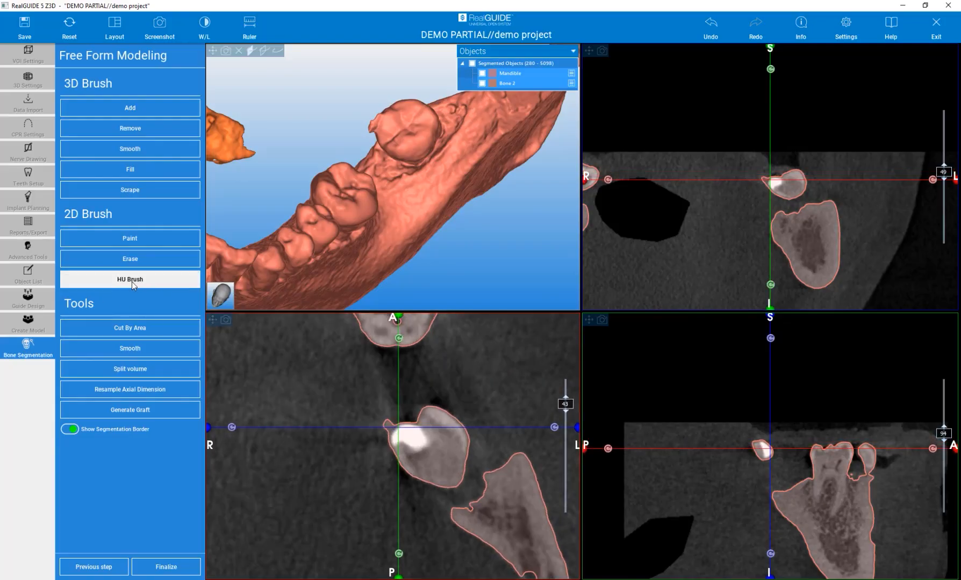
# - Paint a curved shape beside the rearmost left molar on axial slice 43 with the 3.0 mm 2D Paint brush and check it in 3D
pyautogui.click(117, 244)
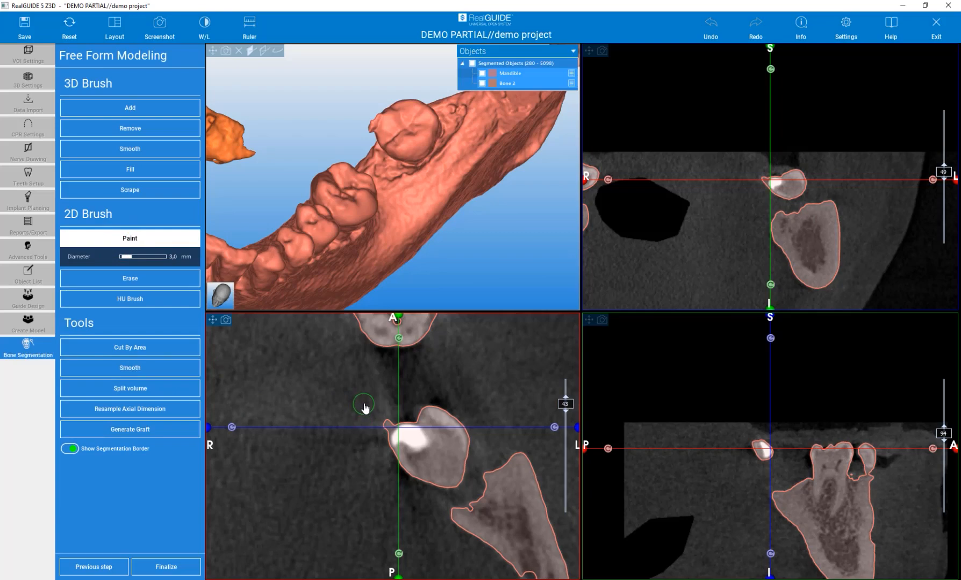
pyautogui.moveTo(364, 403)
pyautogui.mouseDown()
pyautogui.moveTo(338, 457)
pyautogui.moveTo(349, 430)
pyautogui.mouseUp()
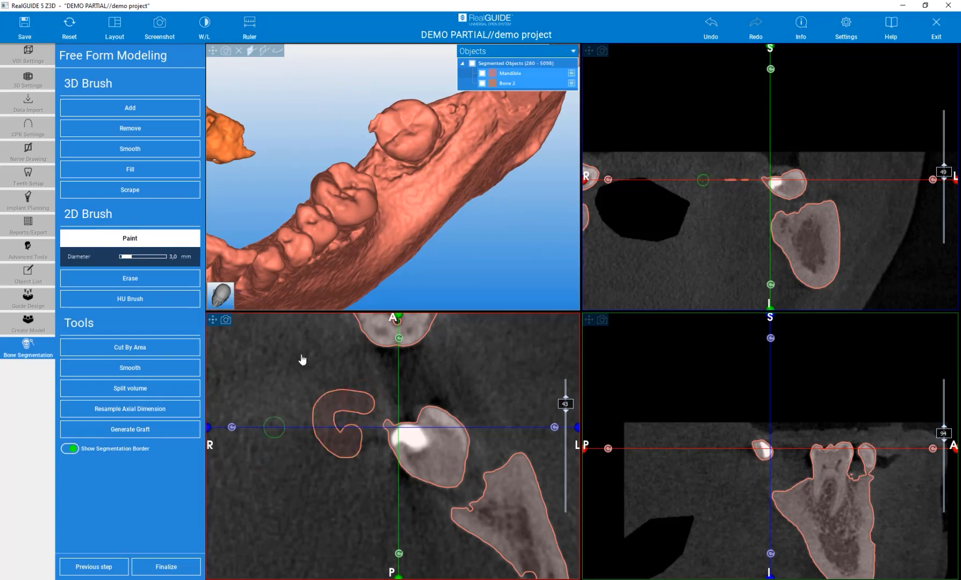
pyautogui.scroll(-3, 427, 255)
pyautogui.scroll(5, 361, 200)
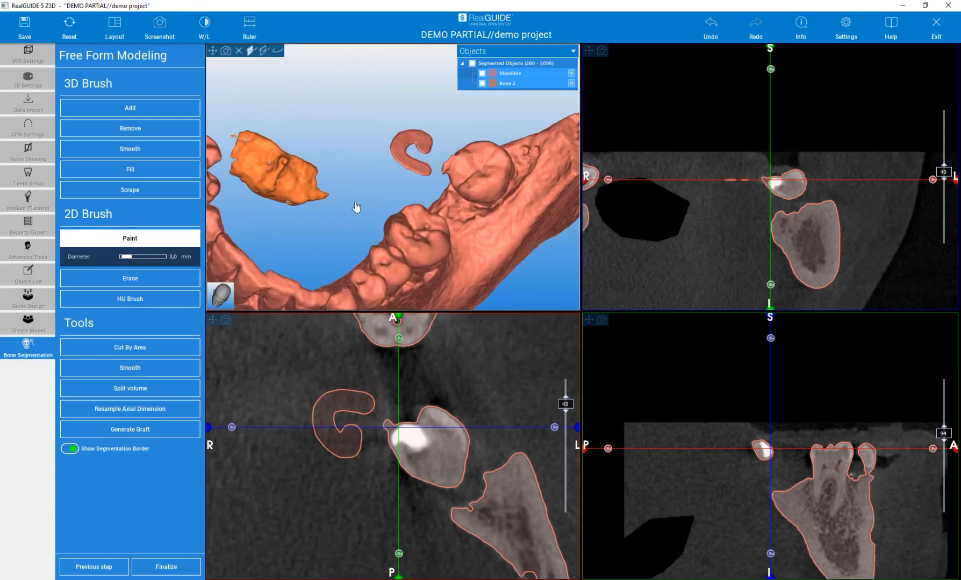
# - Erase the painted curved shape beside the rearmost left molar on axial slice 43 with the 5.0 mm 2D Erase brush
pyautogui.click(130, 278)
pyautogui.moveTo(327, 409)
pyautogui.mouseDown()
pyautogui.moveTo(322, 440)
pyautogui.moveTo(343, 450)
pyautogui.mouseUp()
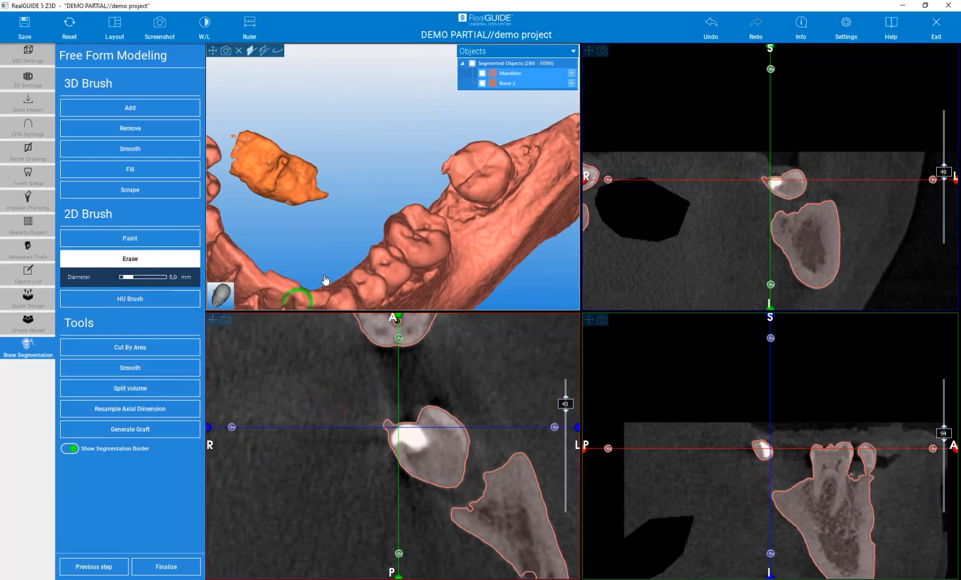
pyautogui.moveTo(328, 236); pyautogui.dragTo(318, 223)
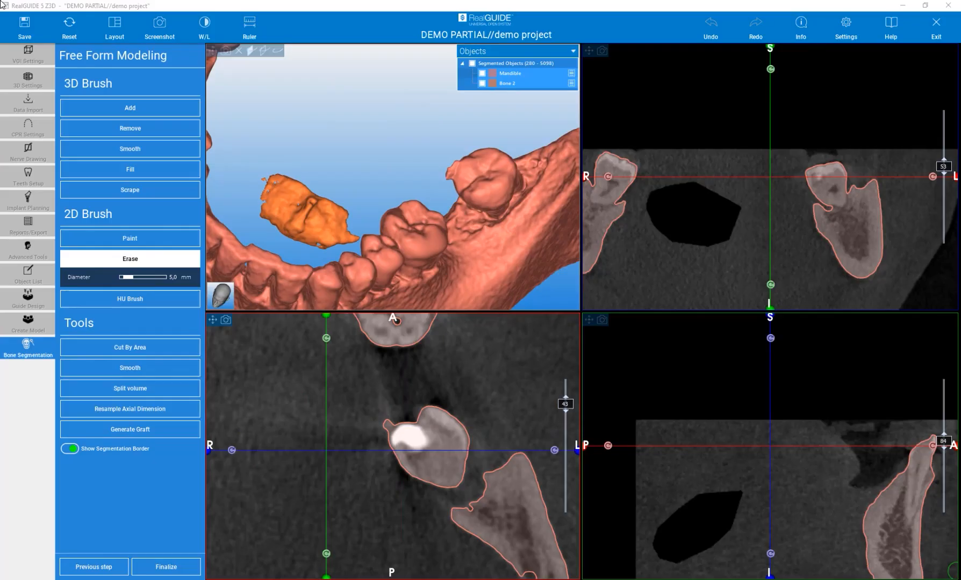
# - Activate the 5.0 mm HU Brush, try it on the left bone outline, and set its lower threshold to 1160
pyautogui.click(122, 300)
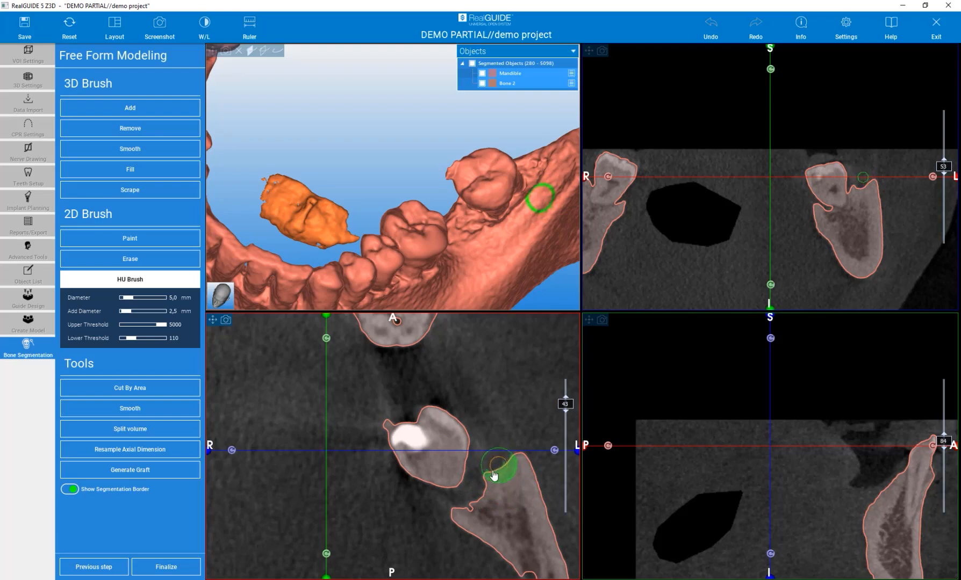
pyautogui.moveTo(468, 516)
pyautogui.mouseDown()
pyautogui.moveTo(514, 472)
pyautogui.moveTo(500, 491)
pyautogui.moveTo(484, 489)
pyautogui.moveTo(519, 470)
pyautogui.mouseUp()
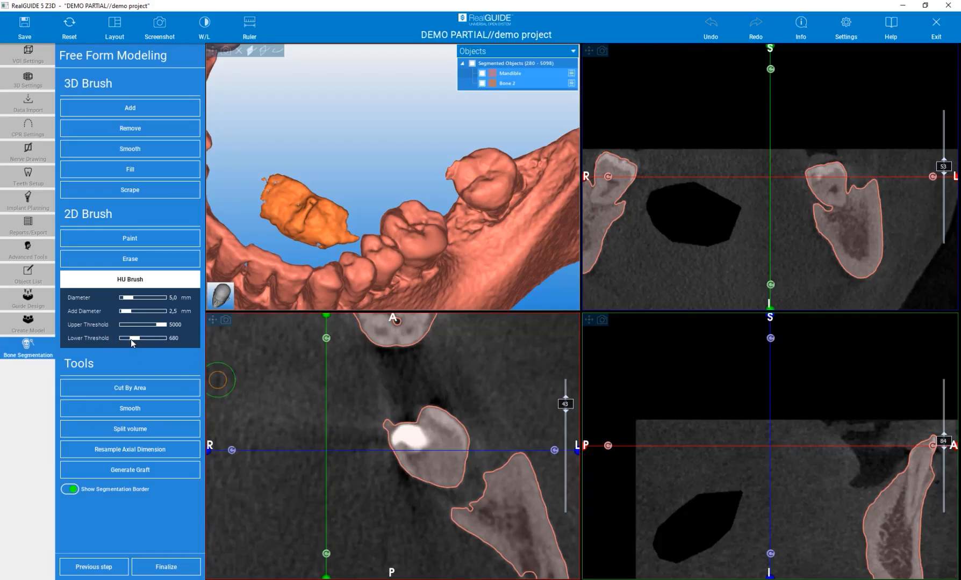
pyautogui.moveTo(131, 339); pyautogui.dragTo(135, 342)
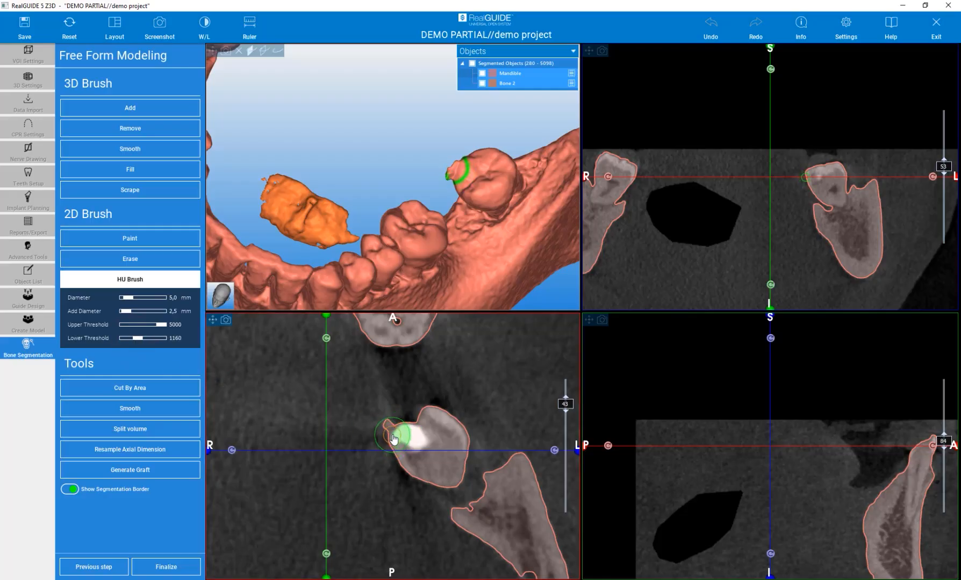
# - Refine the rearmost left molar's outline around its bright filling on axial slice 42 with the HU Brush
pyautogui.scroll(1, 395, 438)
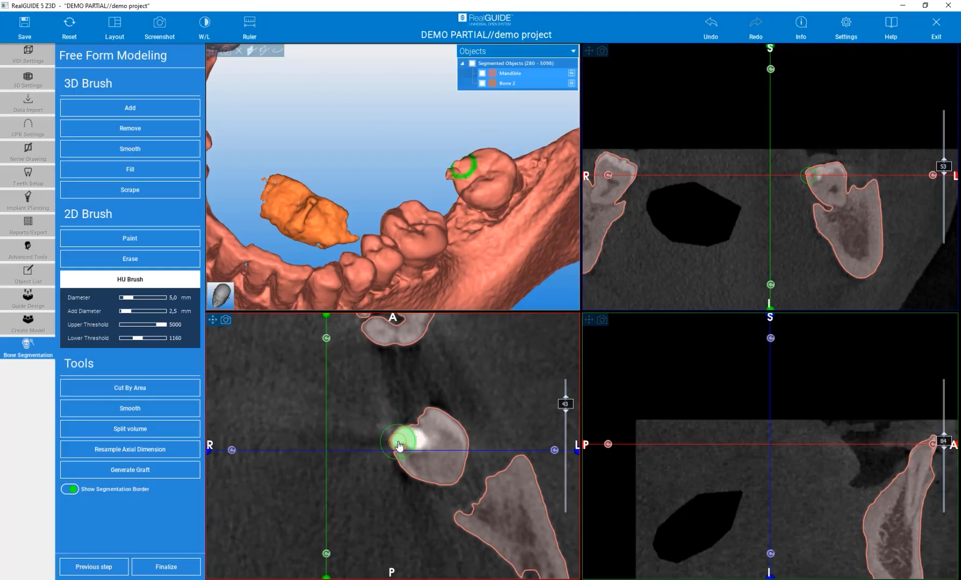
pyautogui.scroll(-1, 394, 438)
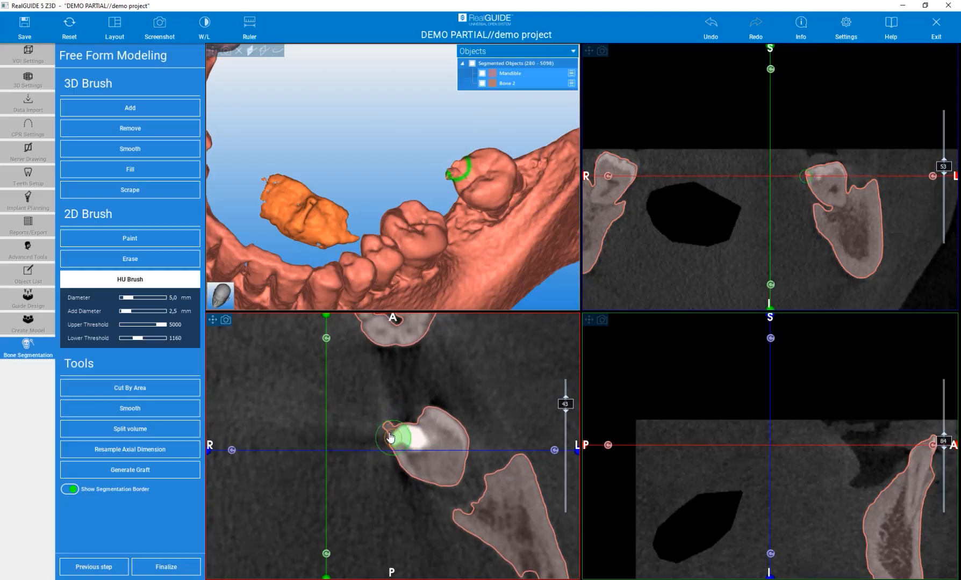
pyautogui.scroll(-1, 392, 434)
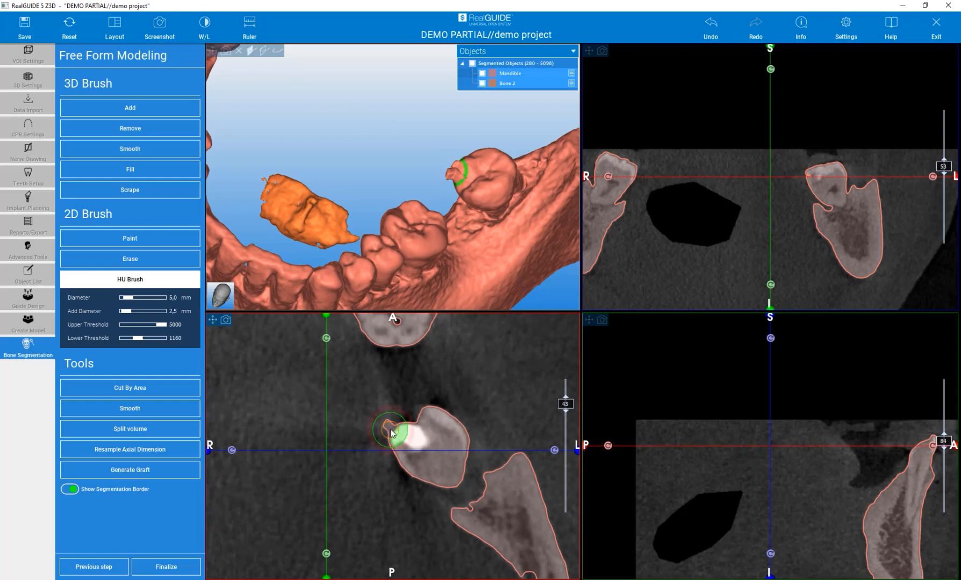
pyautogui.scroll(-1, 394, 435)
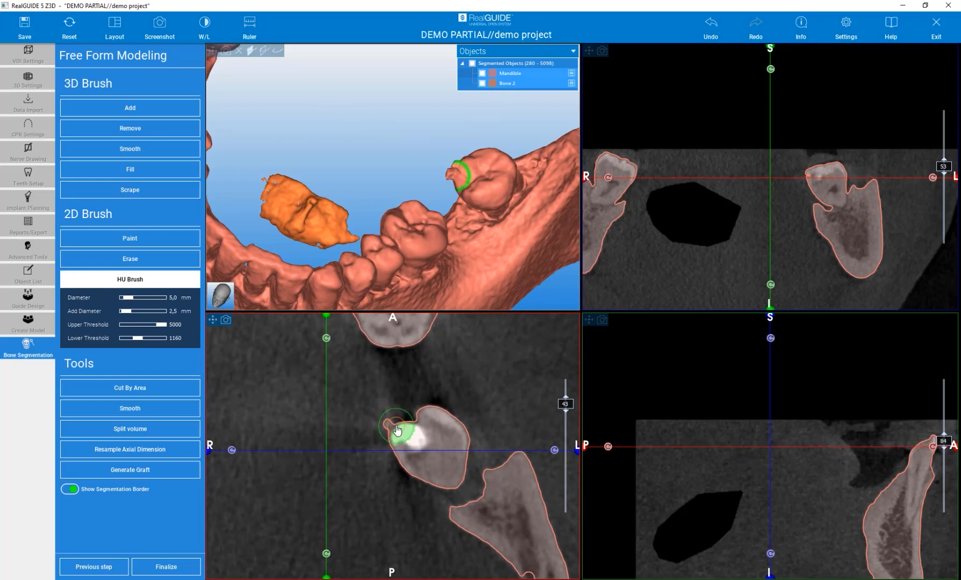
pyautogui.scroll(-1, 391, 432)
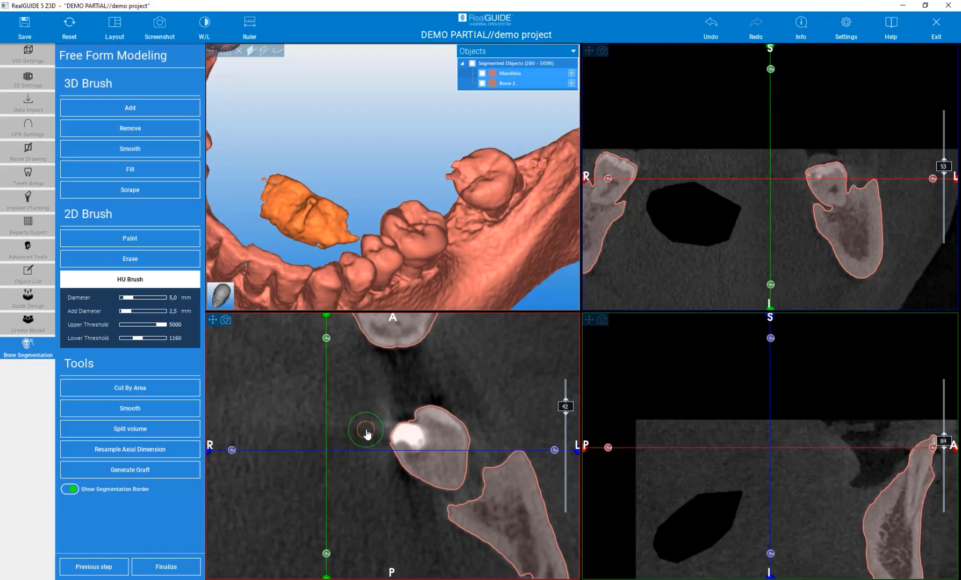
pyautogui.moveTo(370, 433)
pyautogui.mouseDown()
pyautogui.moveTo(391, 431)
pyautogui.moveTo(375, 444)
pyautogui.moveTo(457, 410)
pyautogui.moveTo(428, 431)
pyautogui.mouseUp()
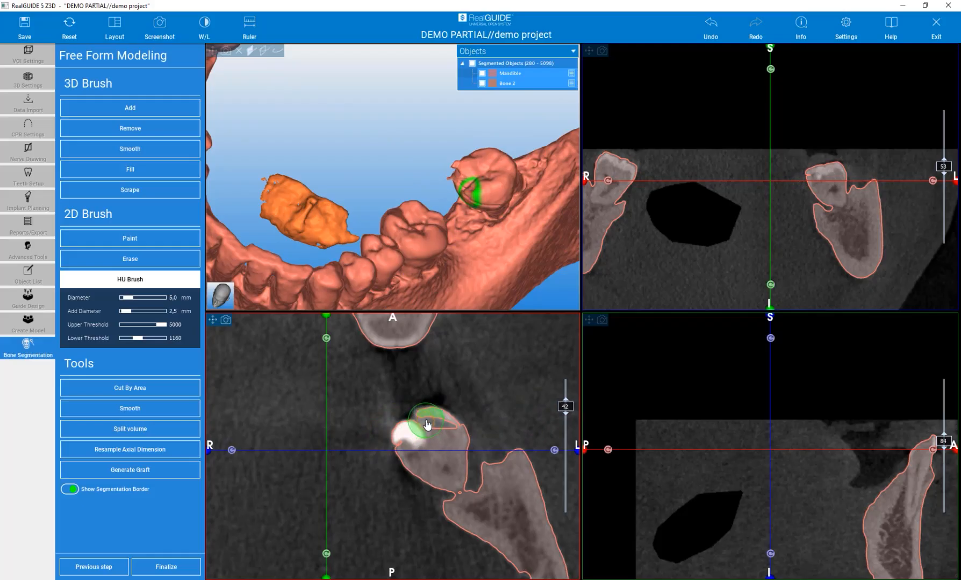
pyautogui.moveTo(420, 428)
pyautogui.mouseDown()
pyautogui.moveTo(421, 416)
pyautogui.moveTo(457, 433)
pyautogui.moveTo(430, 428)
pyautogui.moveTo(406, 441)
pyautogui.mouseUp()
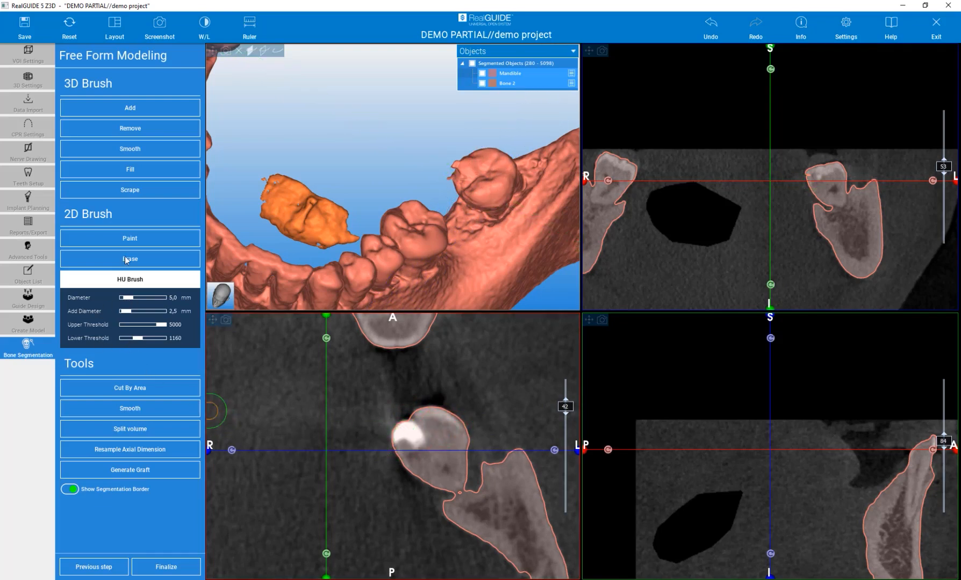
# - Trim the spike off the rearmost left molar on the axial slices from 41 up to 45 with the HU Brush
pyautogui.scroll(-2, 366, 474)
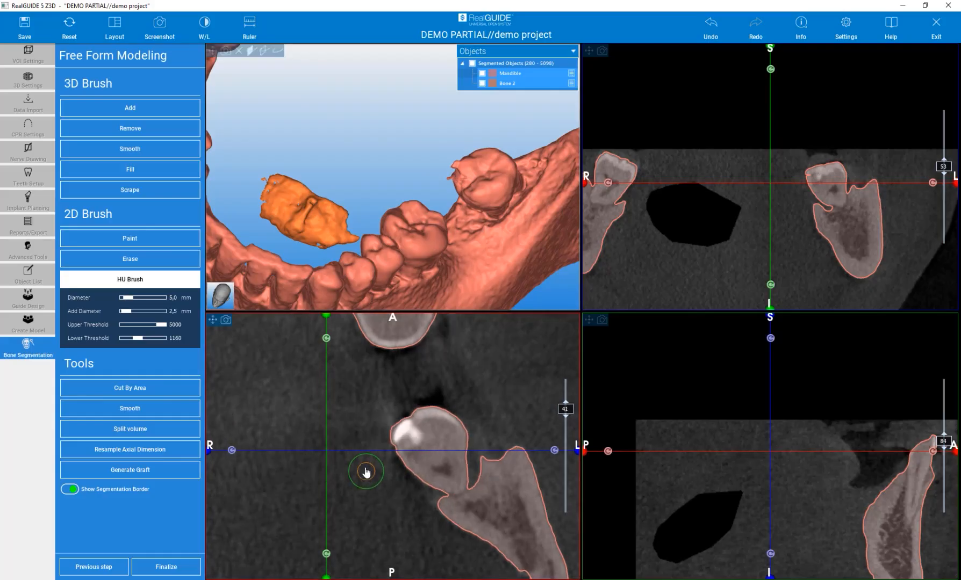
pyautogui.scroll(1, 361, 434)
pyautogui.moveTo(380, 422); pyautogui.dragTo(376, 423)
pyautogui.scroll(1, 372, 445)
pyautogui.scroll(1, 371, 444)
pyautogui.moveTo(375, 437); pyautogui.dragTo(386, 433)
pyautogui.scroll(1, 387, 434)
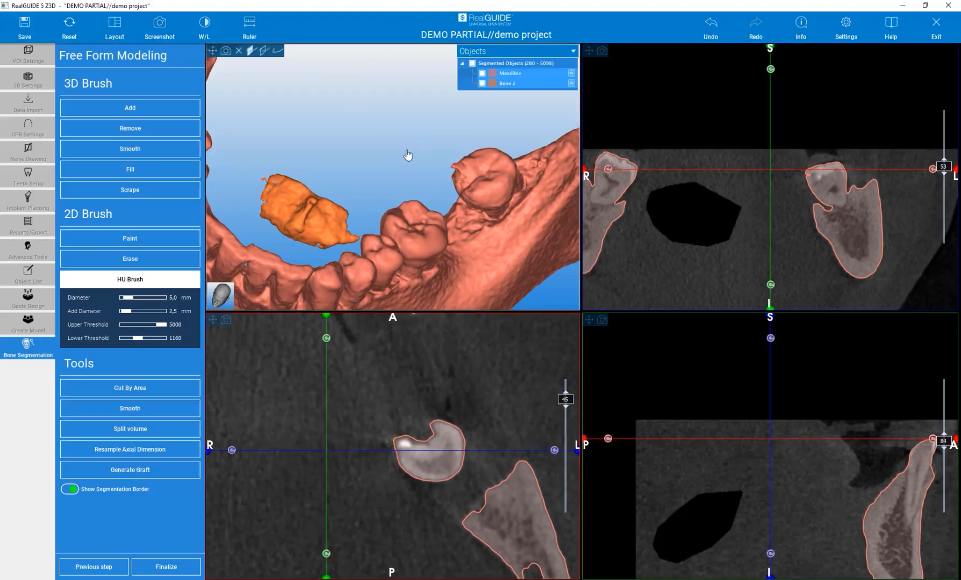
# - Centre the slices on the bright filling of the rearmost left molar and enlarge the tooth in the coronal view
pyautogui.scroll(1, 433, 451)
pyautogui.scroll(-2, 434, 453)
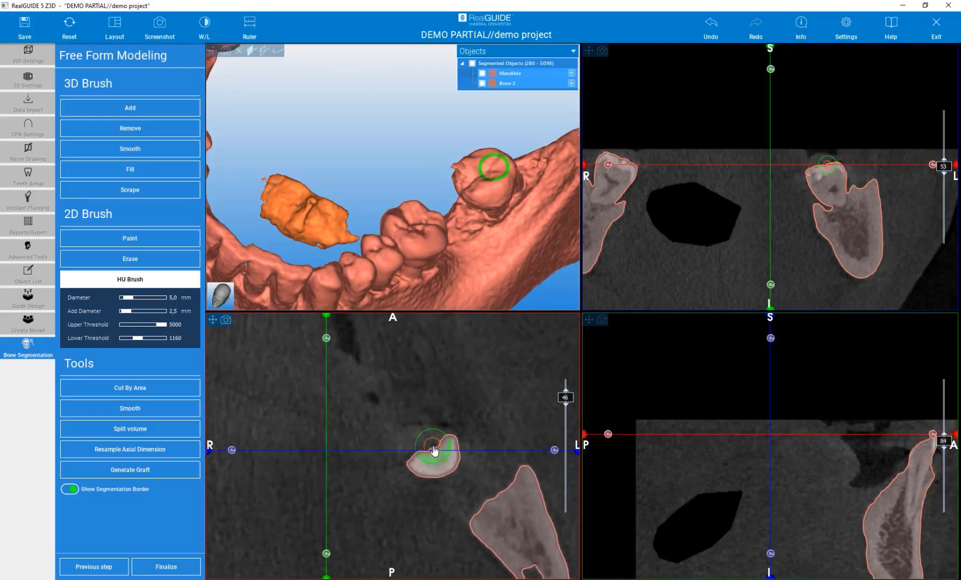
pyautogui.scroll(-2, 434, 450)
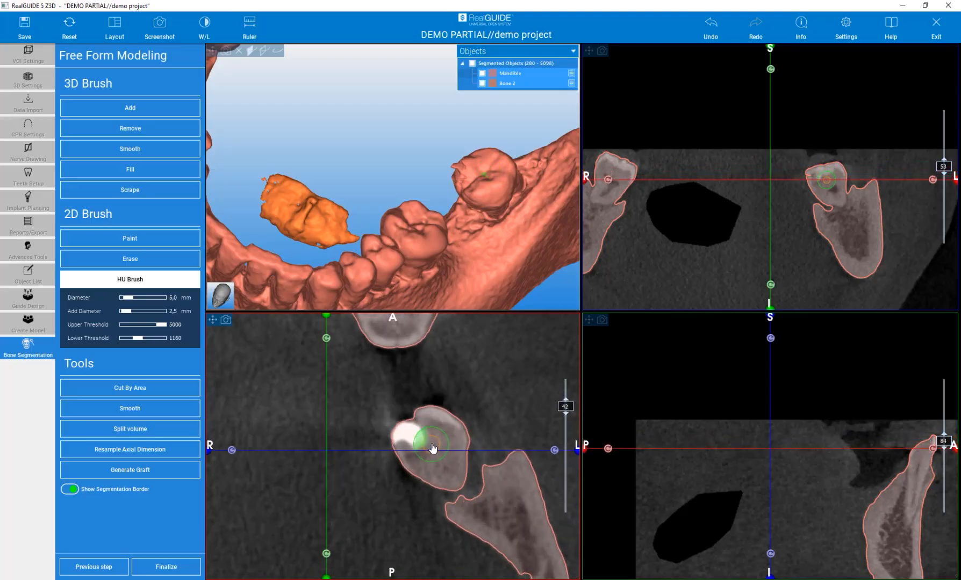
pyautogui.click(408, 432)
pyautogui.click(407, 434)
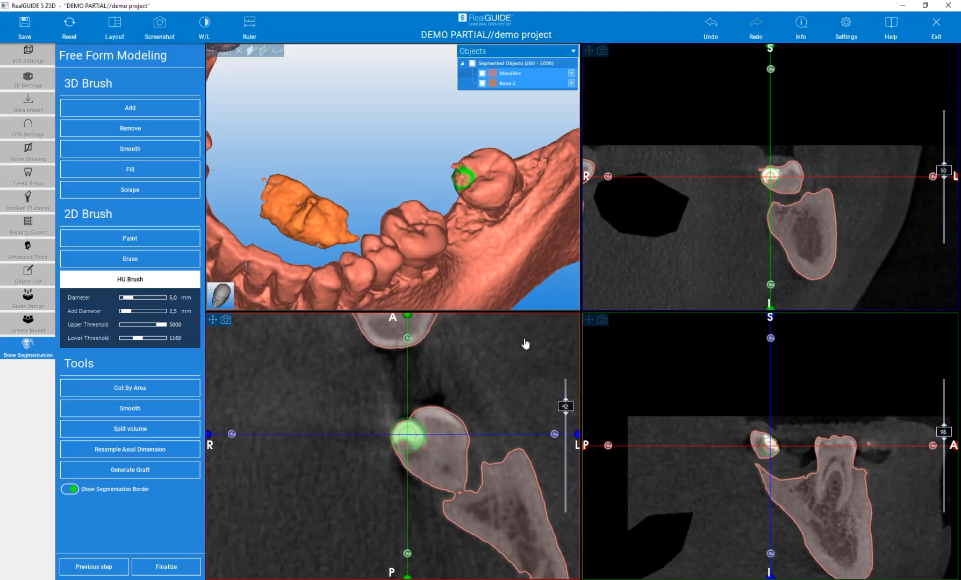
pyautogui.moveTo(759, 173)
pyautogui.mouseDown(button='right')
pyautogui.moveTo(738, 85)
pyautogui.moveTo(729, 103)
pyautogui.mouseUp(button='right')
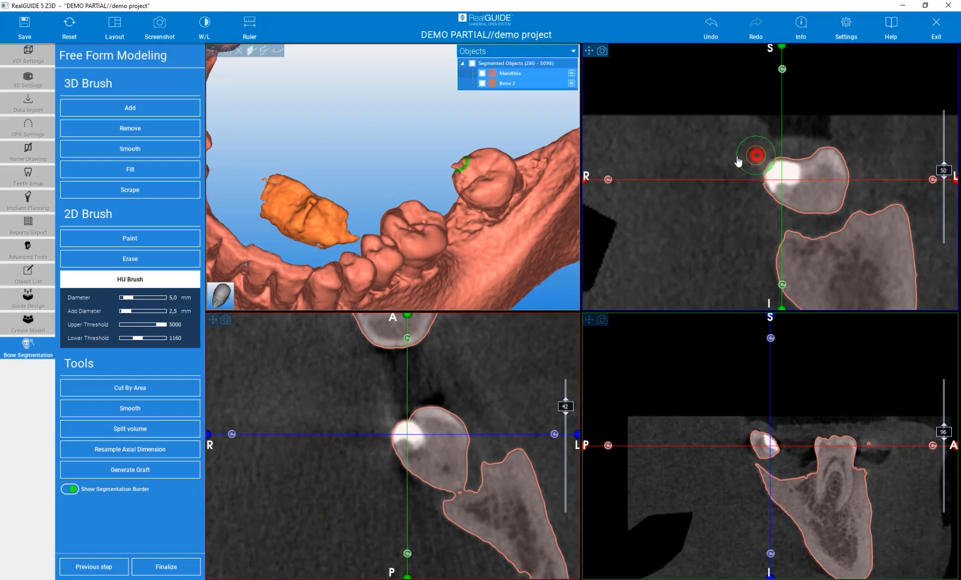
# - Trim the stray spike beside the rearmost left molar on coronal slices 50 to 52 with the HU Brush
pyautogui.scroll(1, 748, 160)
pyautogui.click(755, 156)
pyautogui.scroll(1, 755, 157)
pyautogui.click(755, 156)
pyautogui.scroll(1, 754, 155)
pyautogui.click(754, 156)
pyautogui.click(754, 180)
pyautogui.scroll(1, 733, 155)
pyautogui.click(752, 164)
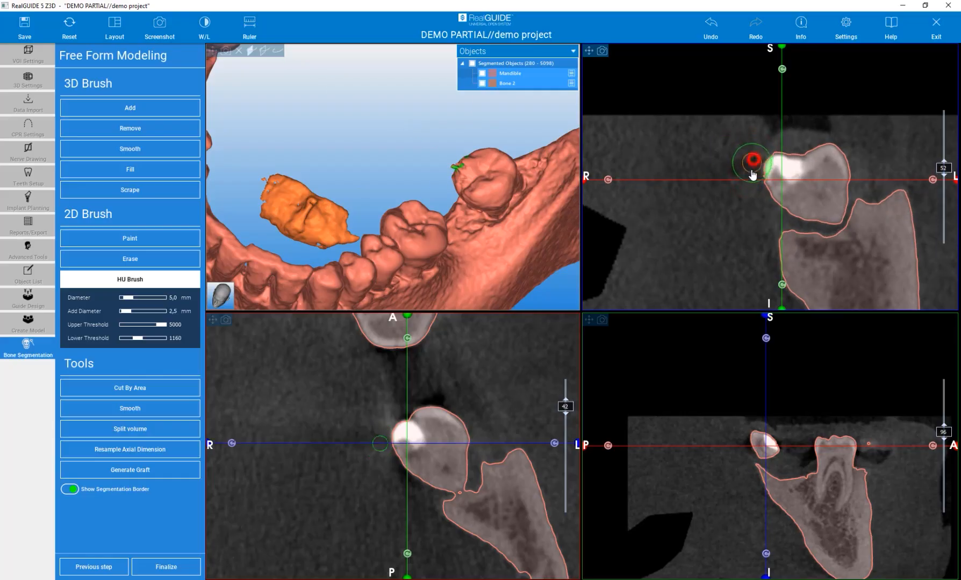
# - Smooth the rearmost left molar with the 3D Smooth brush at 5.7 mm and strength 25
pyautogui.click(110, 149)
pyautogui.moveTo(366, 150)
pyautogui.mouseDown()
pyautogui.moveTo(462, 189)
pyautogui.moveTo(422, 137)
pyautogui.mouseUp()
pyautogui.click(420, 138)
pyautogui.moveTo(359, 139); pyautogui.dragTo(381, 125)
pyautogui.click(384, 113)
pyautogui.moveTo(460, 157); pyautogui.dragTo(509, 226)
pyautogui.scroll(-3, 509, 226)
pyautogui.moveTo(416, 157)
pyautogui.mouseDown()
pyautogui.moveTo(425, 173)
pyautogui.moveTo(434, 162)
pyautogui.mouseUp()
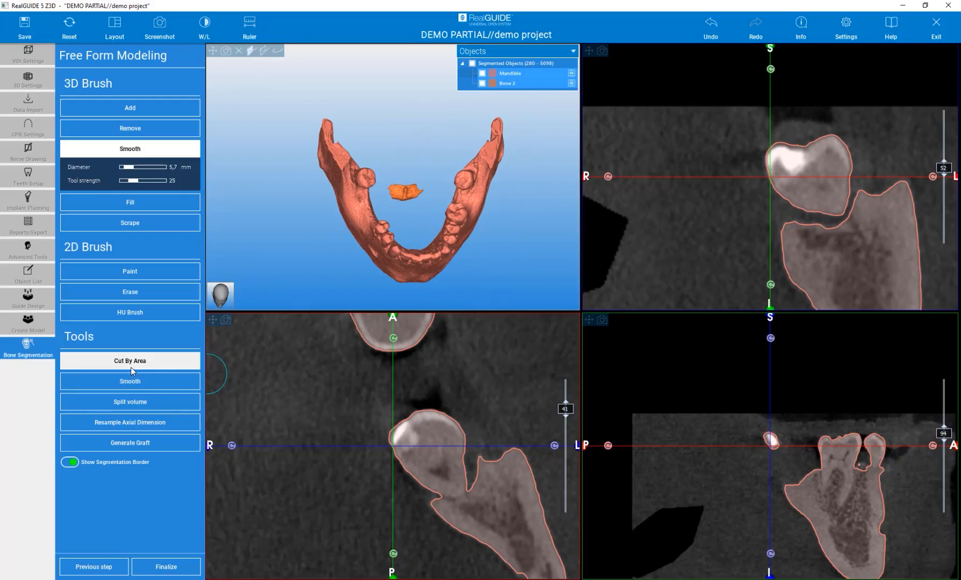
# - Cut by area the right half of the mandible and Bone 2 with a five-point polygon, saving the cut parts
pyautogui.click(223, 294)
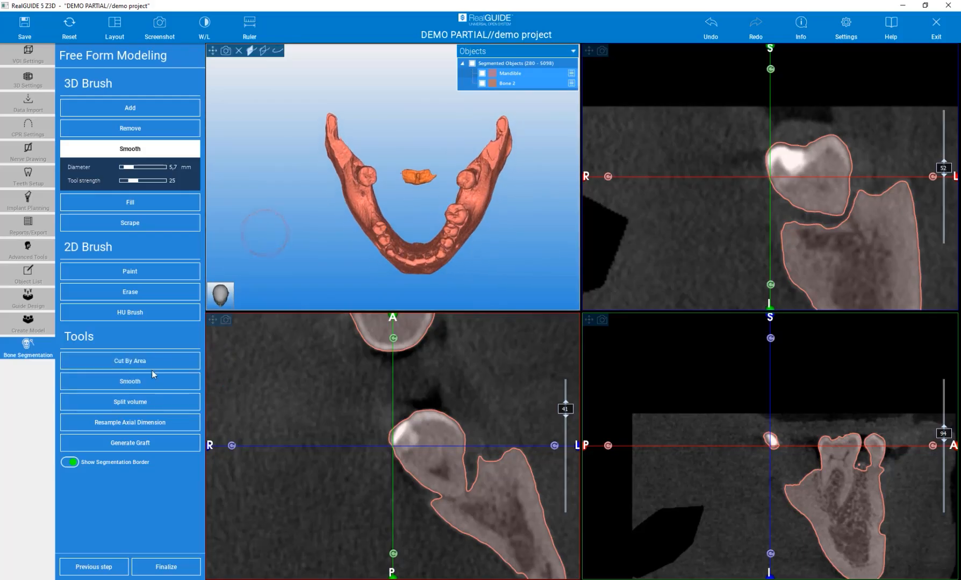
pyautogui.click(132, 362)
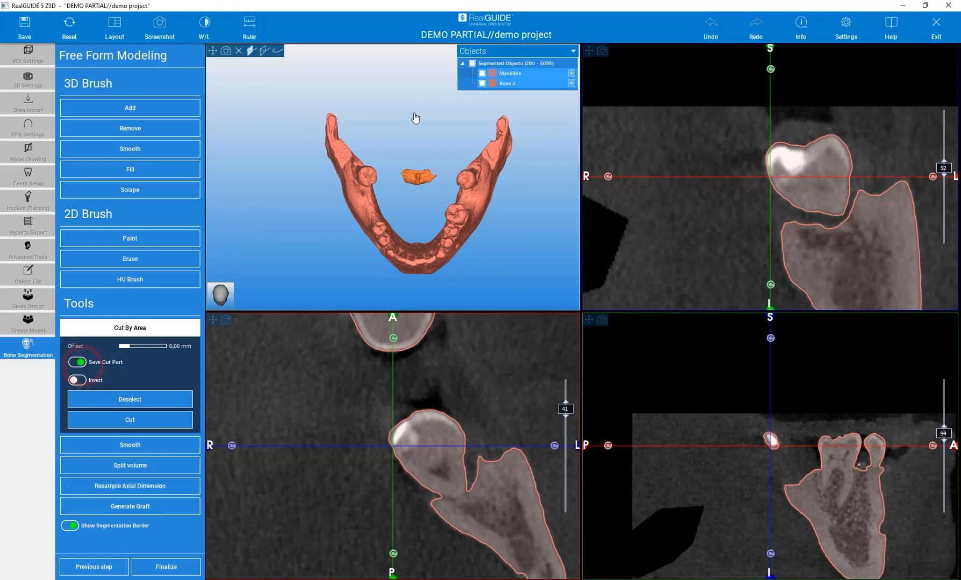
pyautogui.click(415, 289)
pyautogui.click(322, 250)
pyautogui.click(280, 174)
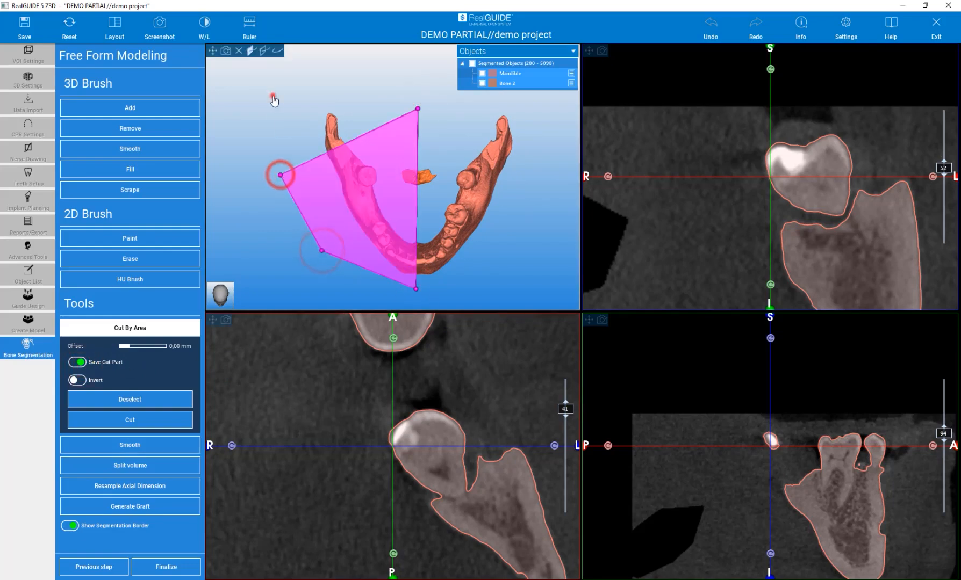
pyautogui.click(273, 96)
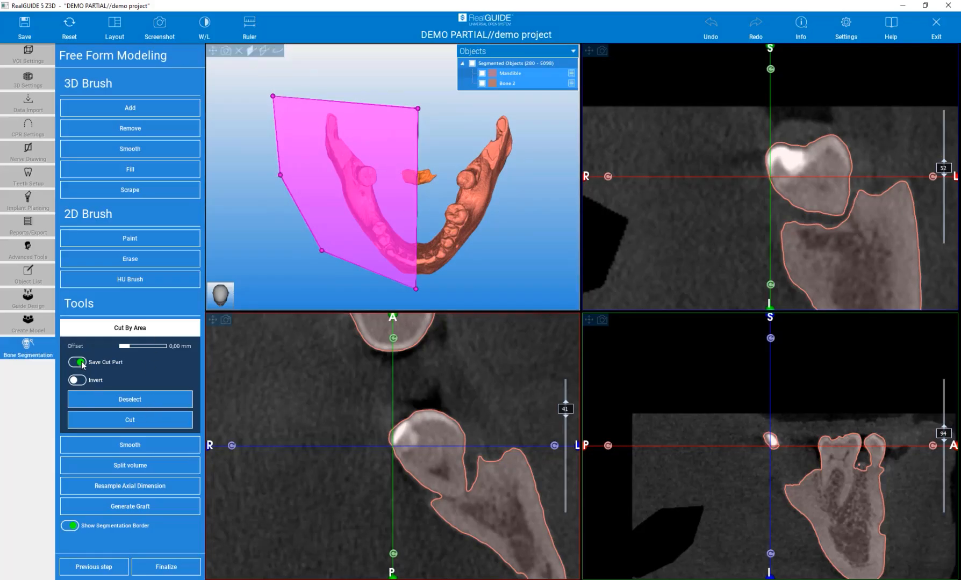
pyautogui.click(128, 421)
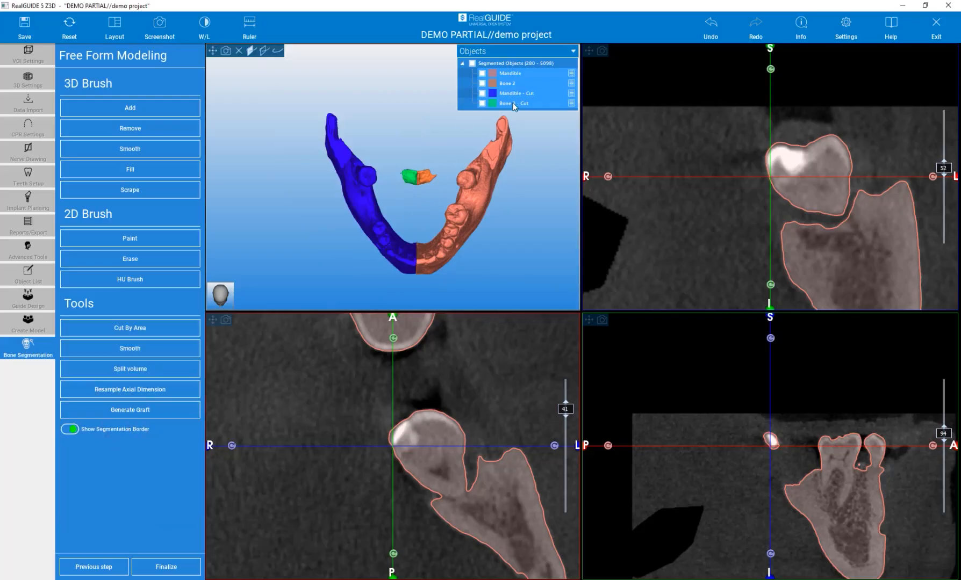
# - Check the separated pieces by toggling the visibility of Mandible - Cut, Bone 2 - Cut and Bone 2
pyautogui.click(482, 94)
pyautogui.click(482, 94)
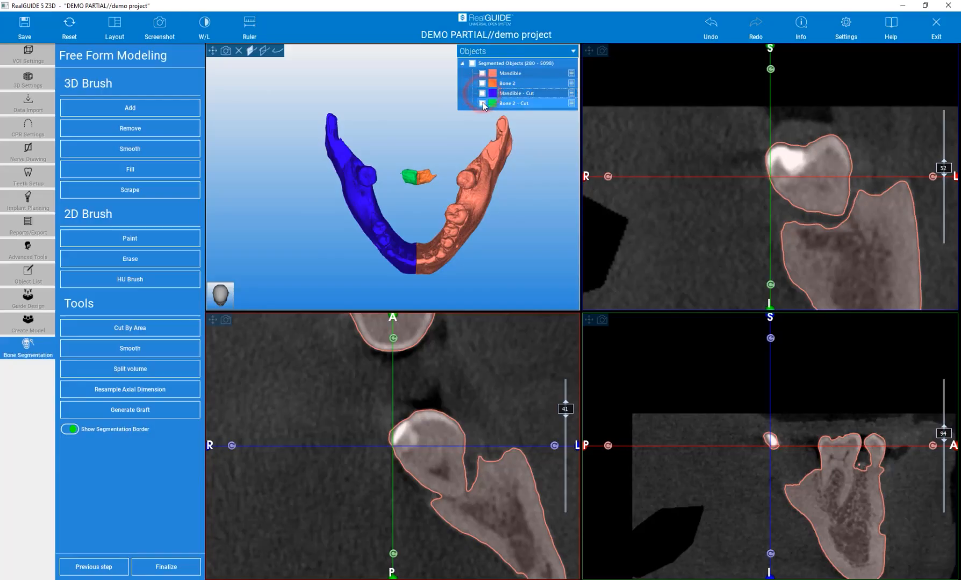
pyautogui.click(482, 104)
pyautogui.click(482, 105)
pyautogui.click(482, 84)
pyautogui.click(482, 84)
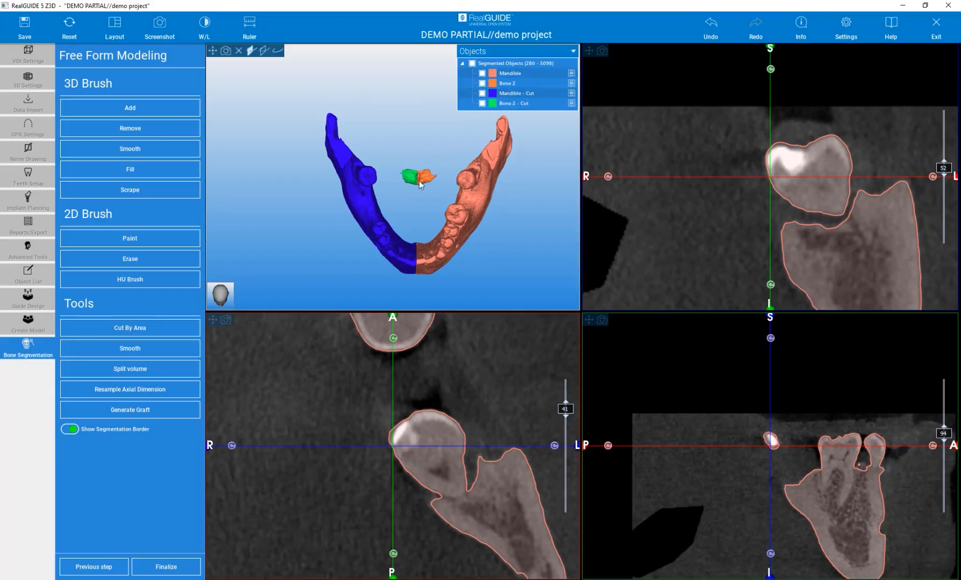
# - Cut by area only the Mandible object with a four-point polygon around its rear left part, saving the cut part
pyautogui.click(510, 74)
pyautogui.click(481, 74)
pyautogui.click(482, 74)
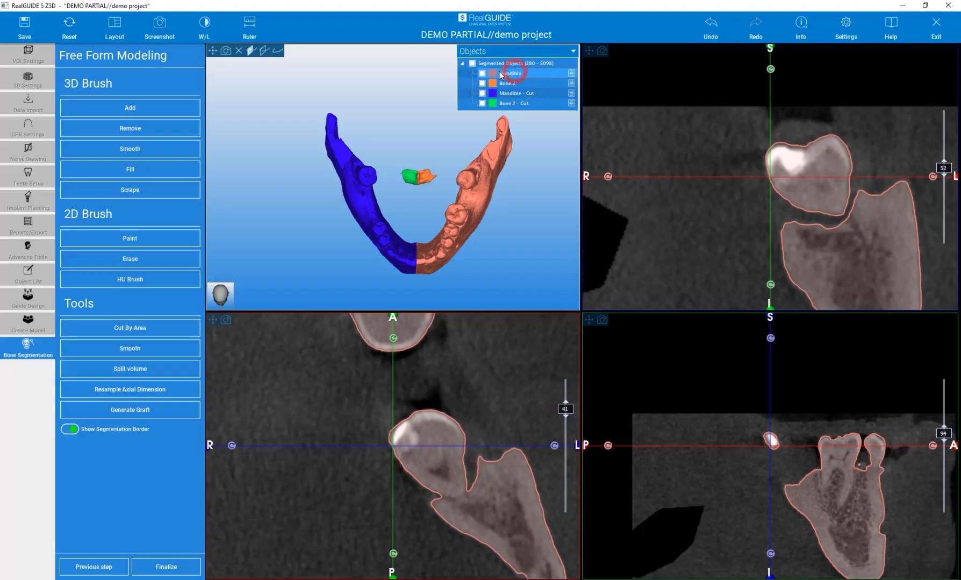
pyautogui.click(132, 329)
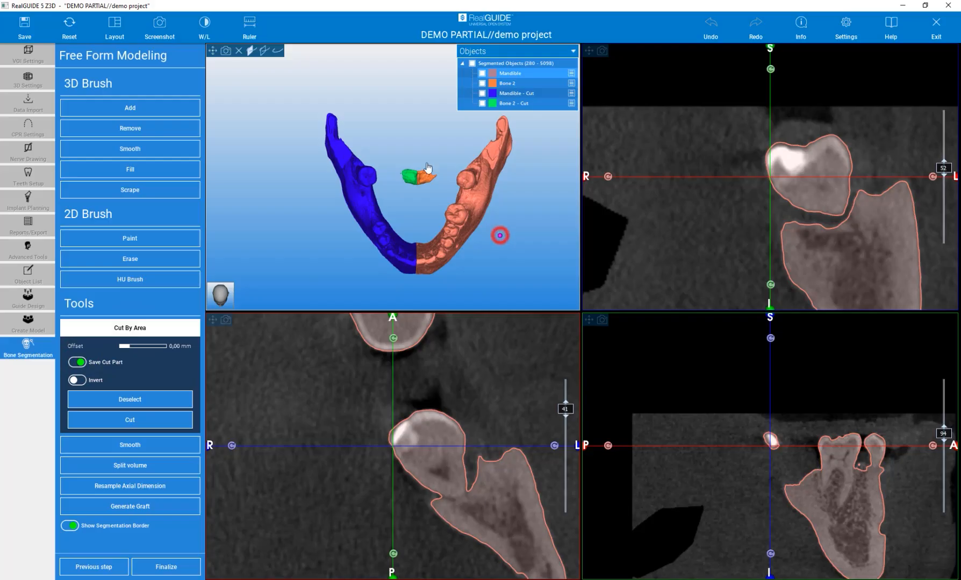
pyautogui.click(404, 155)
pyautogui.click(439, 111)
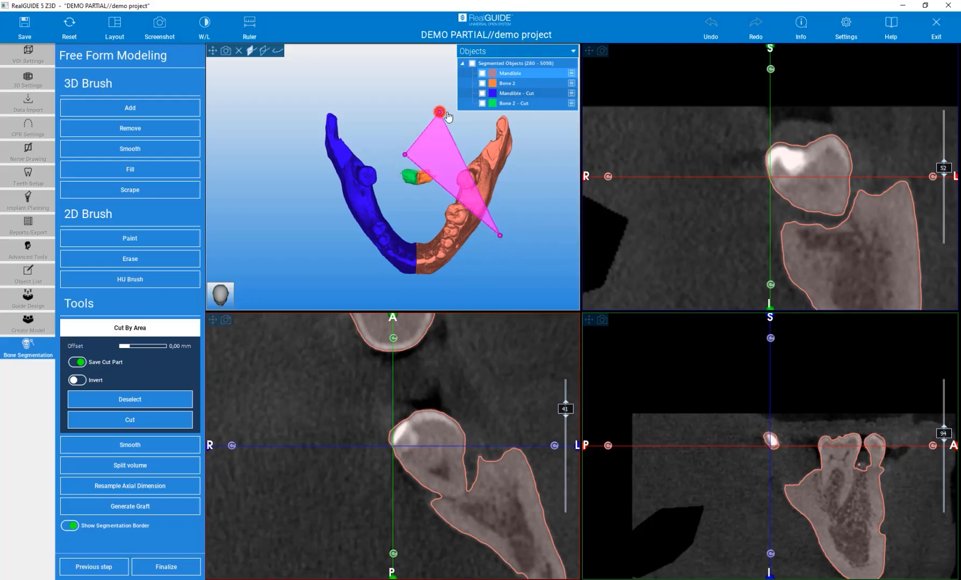
pyautogui.click(547, 117)
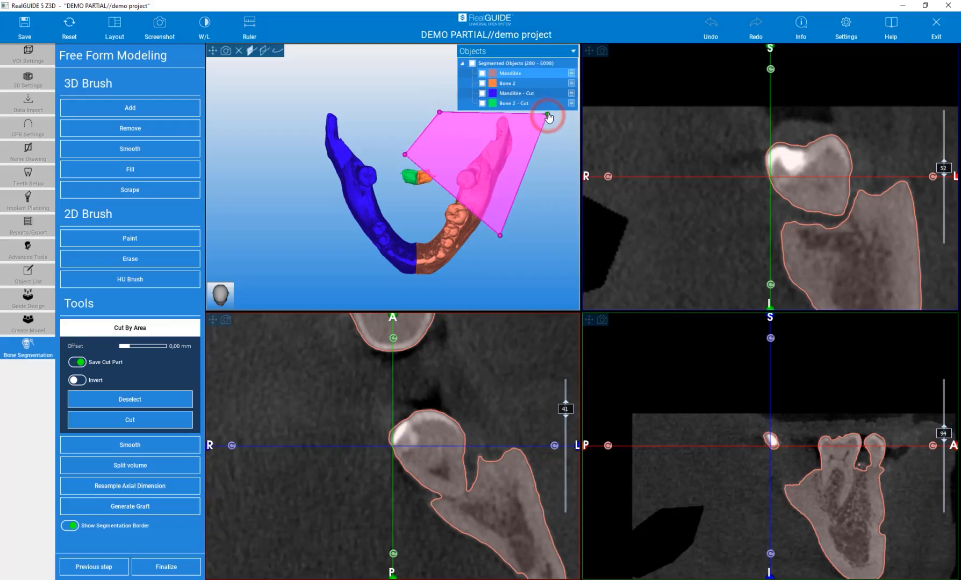
pyautogui.moveTo(499, 239); pyautogui.dragTo(484, 248)
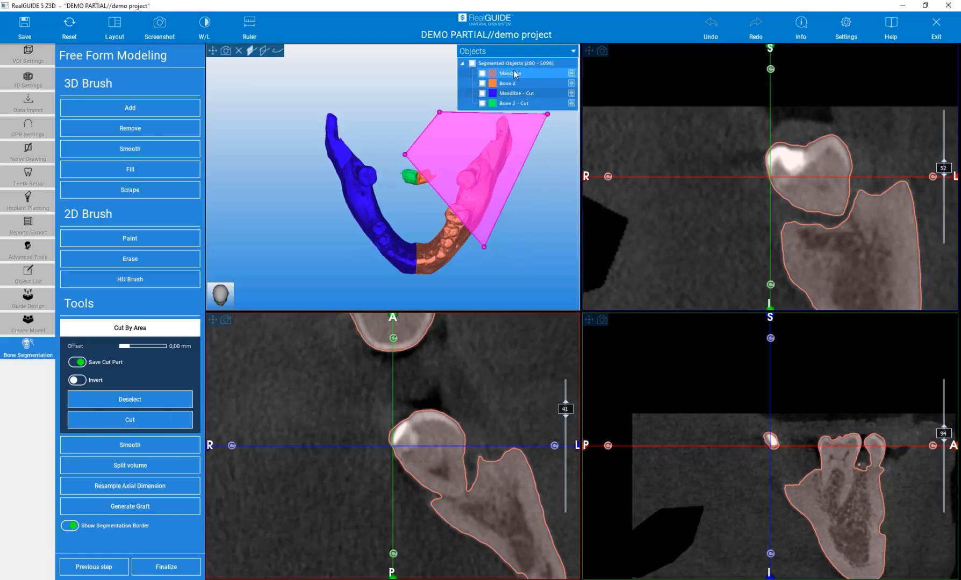
pyautogui.click(103, 426)
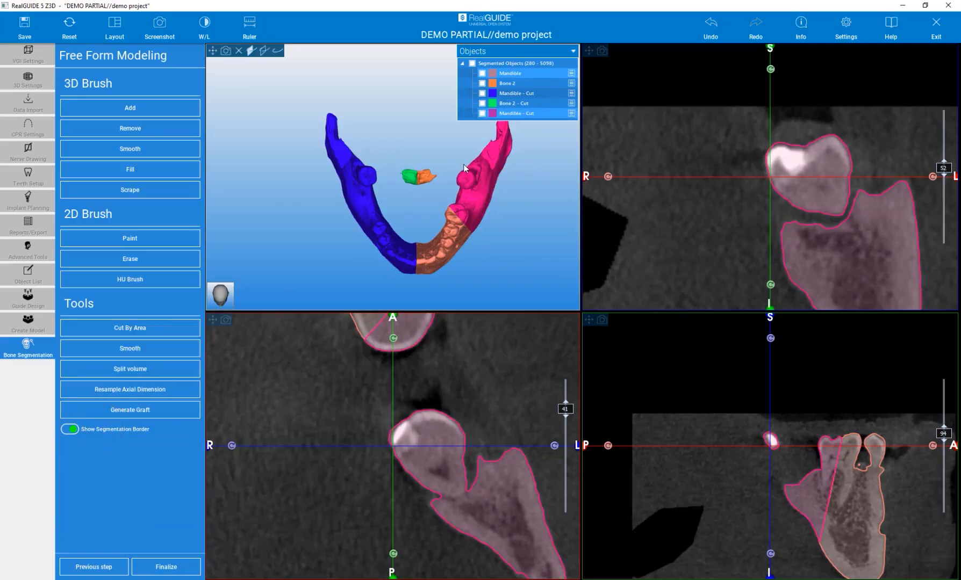
# - Inspect the new rear left Mandible - Cut piece by toggling its visibility and viewing the separated parts in 3D
pyautogui.scroll(5, 446, 178)
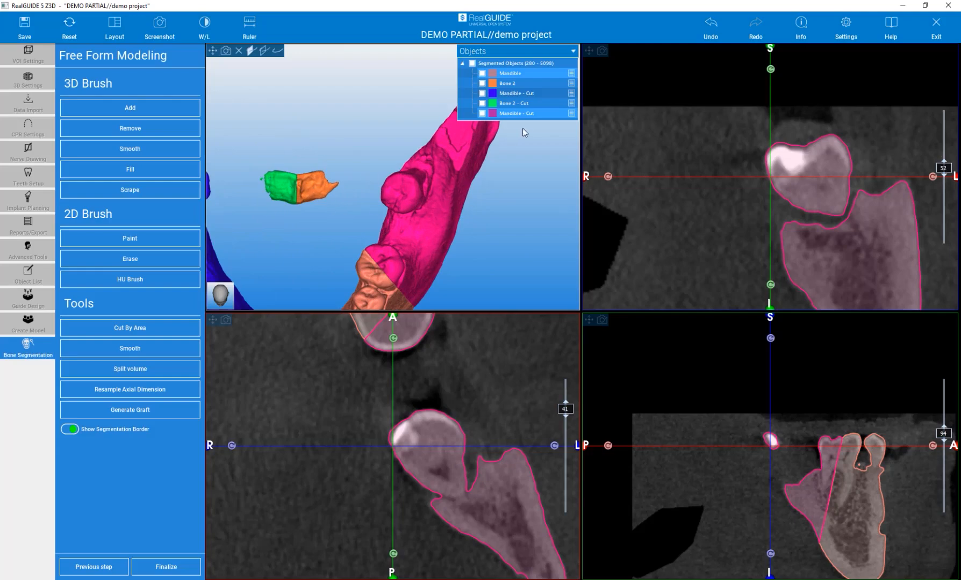
pyautogui.click(482, 113)
pyautogui.click(482, 113)
pyautogui.moveTo(492, 242); pyautogui.dragTo(421, 87)
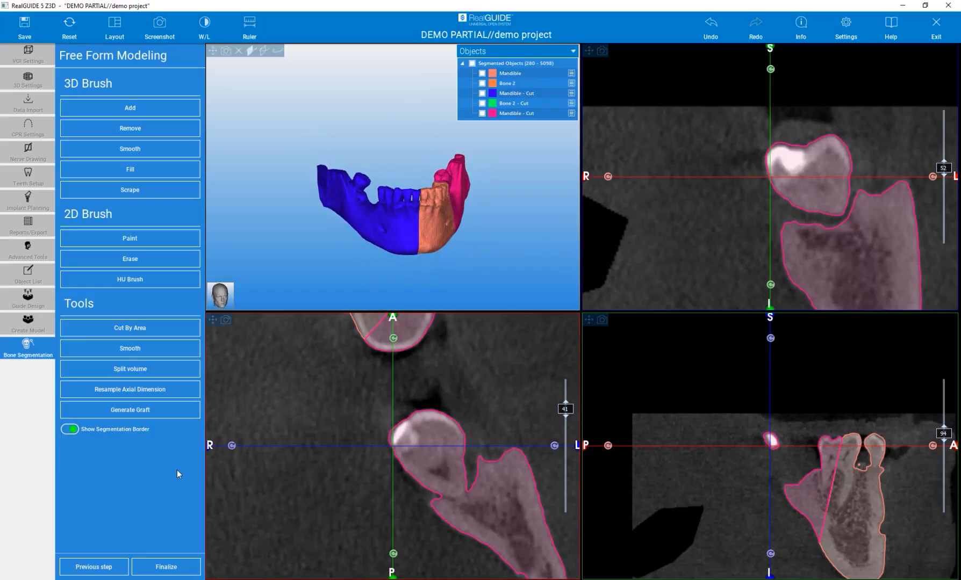
# - Finalize the segmentation and save the changes as a project named "demo project segm"
pyautogui.click(167, 570)
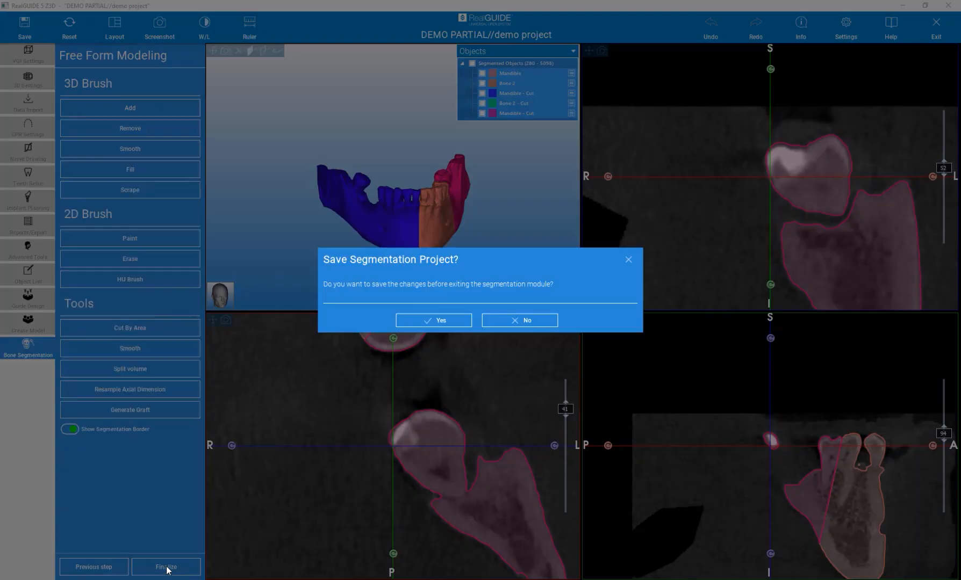
pyautogui.click(422, 321)
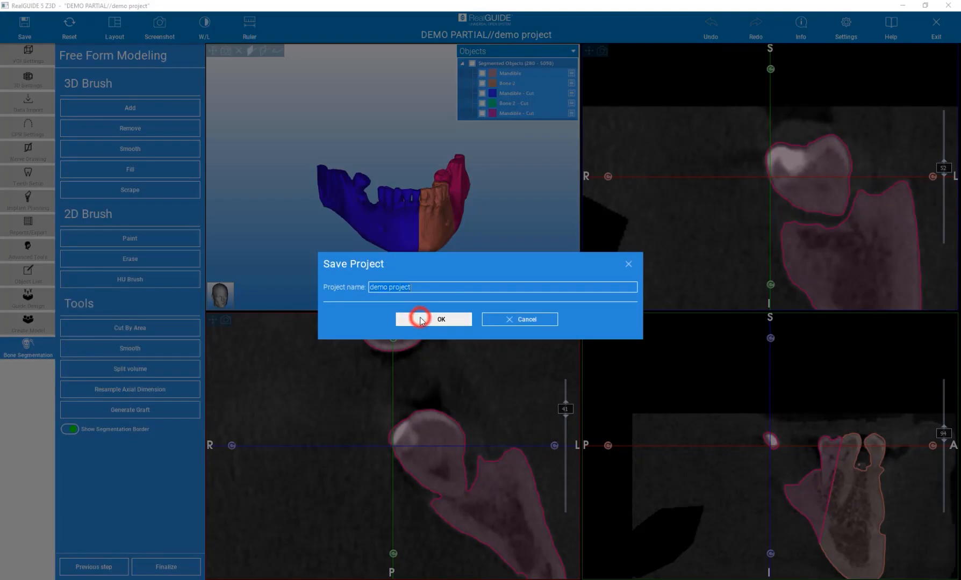
pyautogui.click(418, 290)
pyautogui.write('segm')
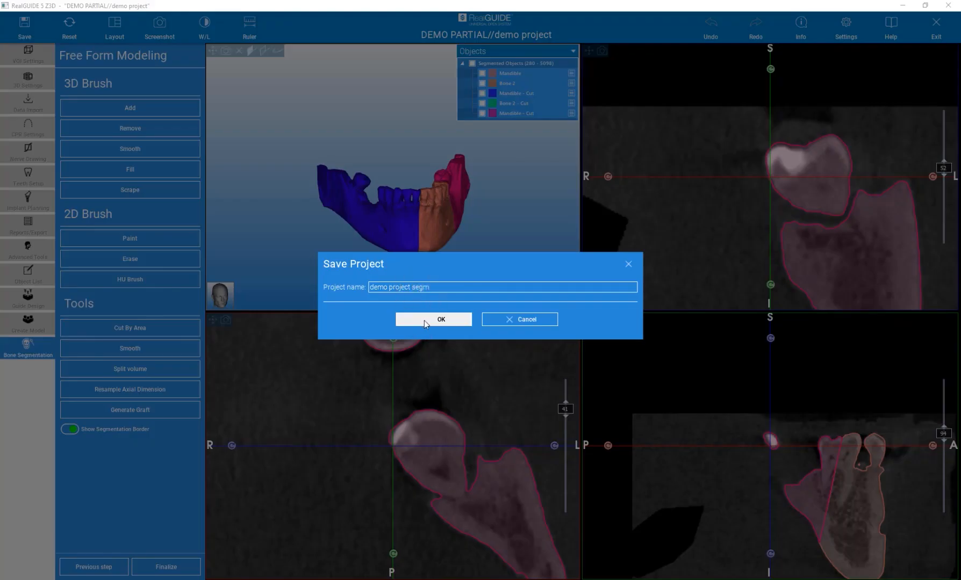
pyautogui.click(424, 320)
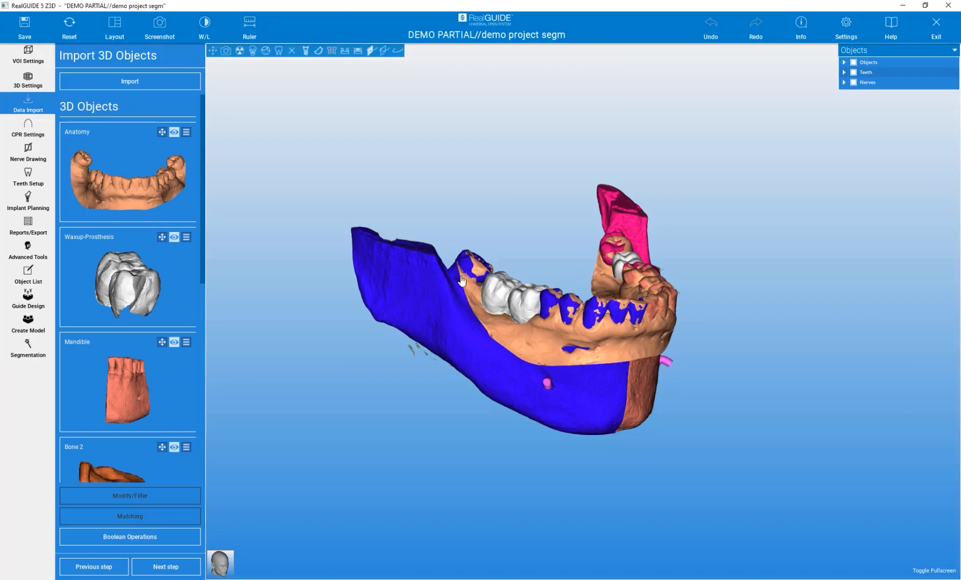
# - Hide the Anatomy object and expand the Objects group to review the segmented mandible parts in 3D
pyautogui.click(344, 51)
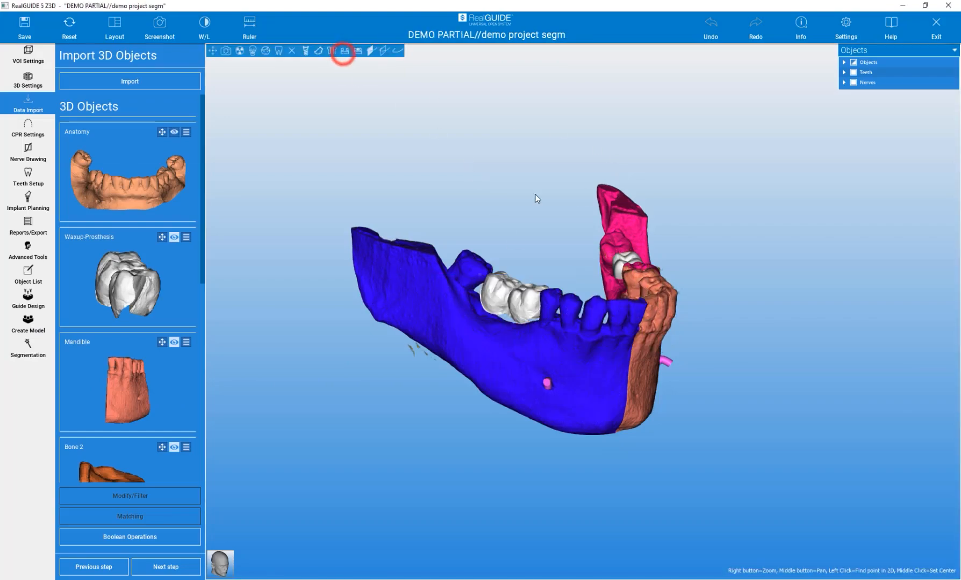
pyautogui.click(843, 63)
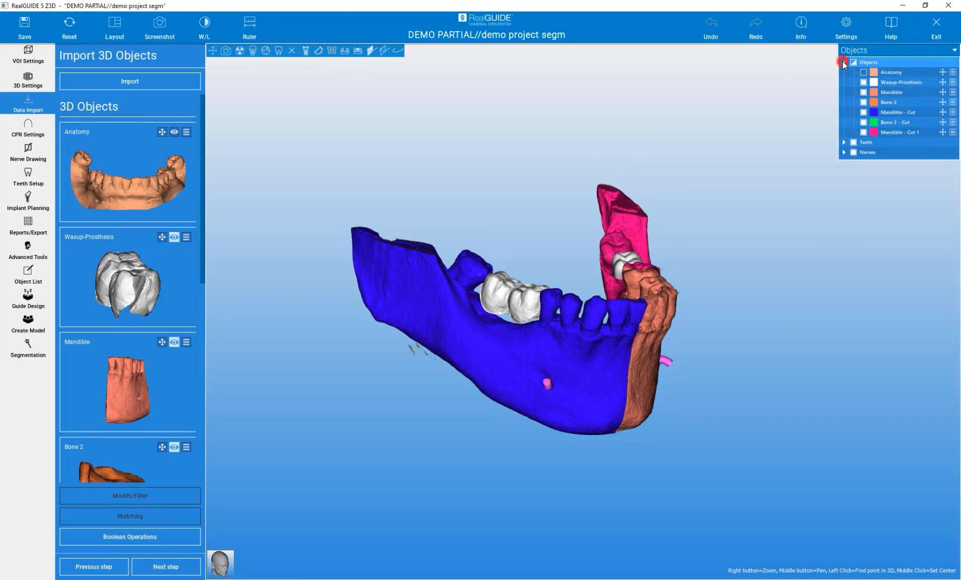
pyautogui.moveTo(799, 353)
pyautogui.mouseDown()
pyautogui.moveTo(630, 335)
pyautogui.moveTo(414, 334)
pyautogui.moveTo(780, 338)
pyautogui.mouseUp()
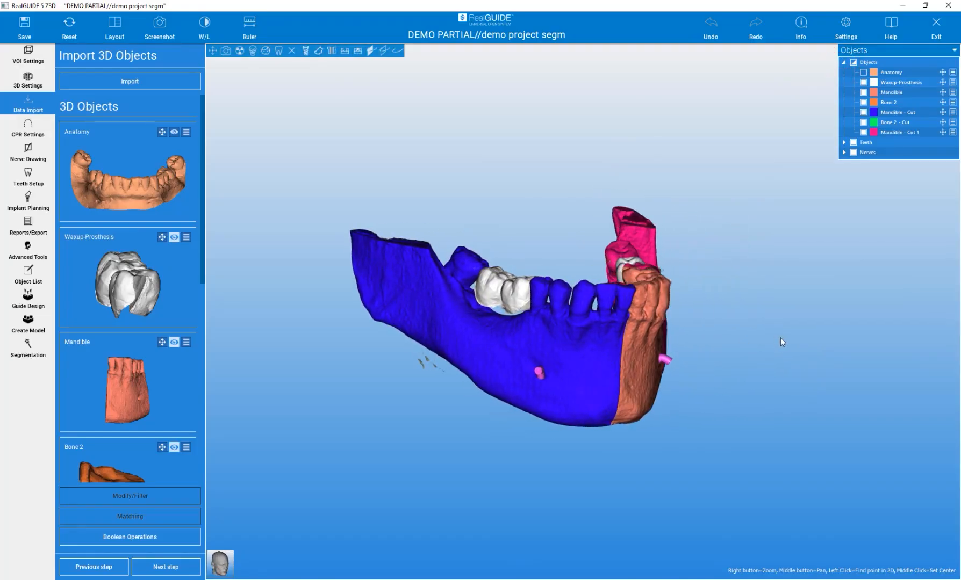
pyautogui.scroll(5, 456, 338)
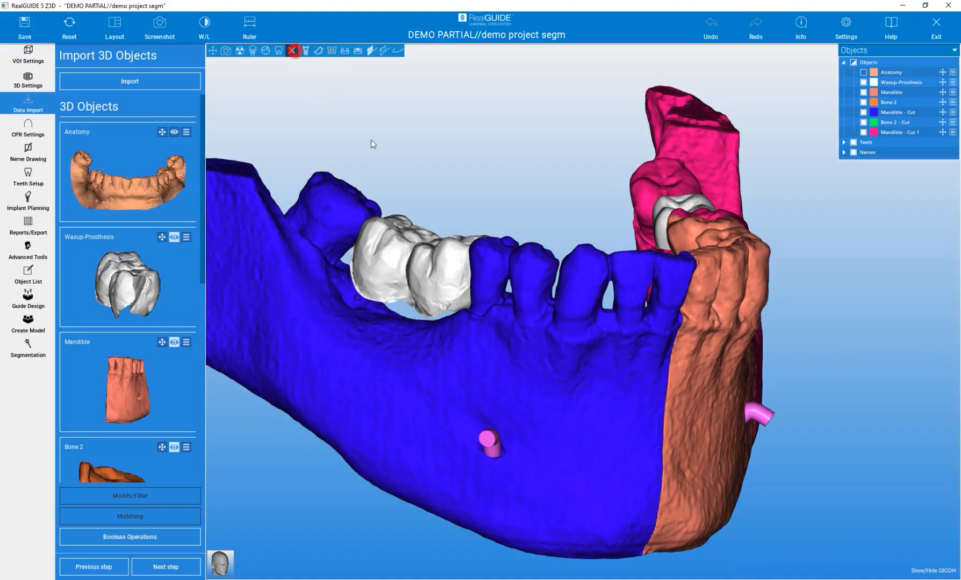
# - Turn on the wireframe display for the blue Mandible - Cut object and inspect its triangle mesh up close
pyautogui.rightClick(549, 375)
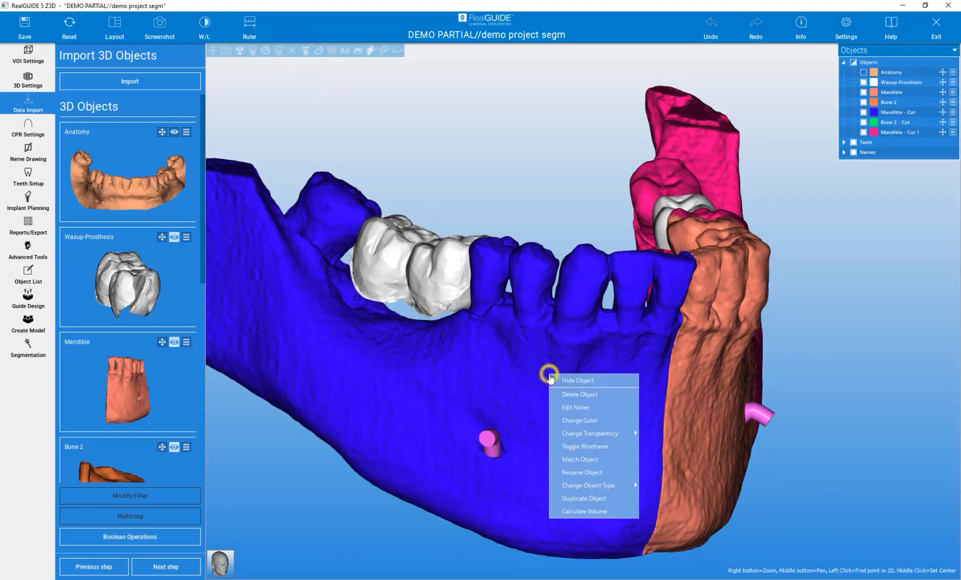
pyautogui.click(593, 445)
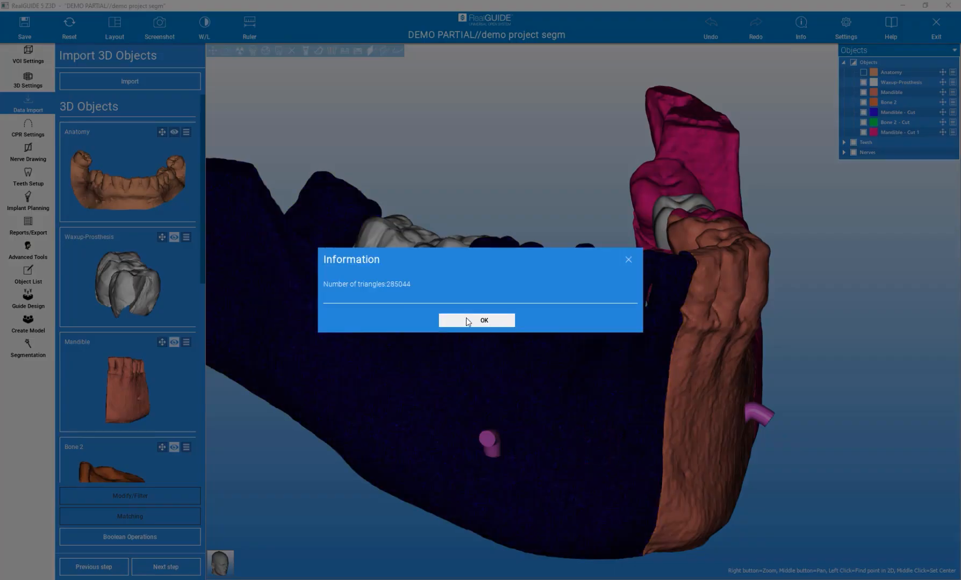
pyautogui.click(461, 320)
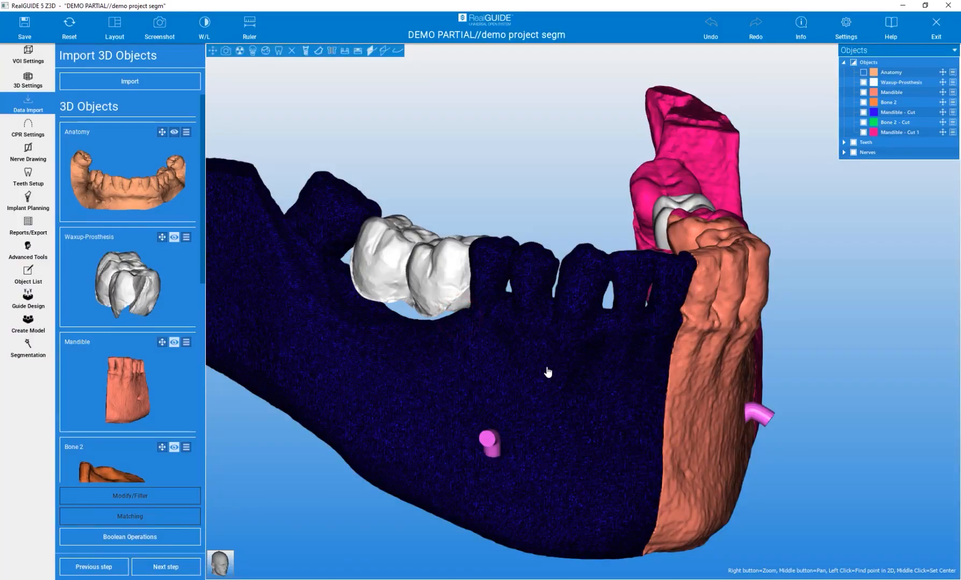
pyautogui.scroll(5, 547, 372)
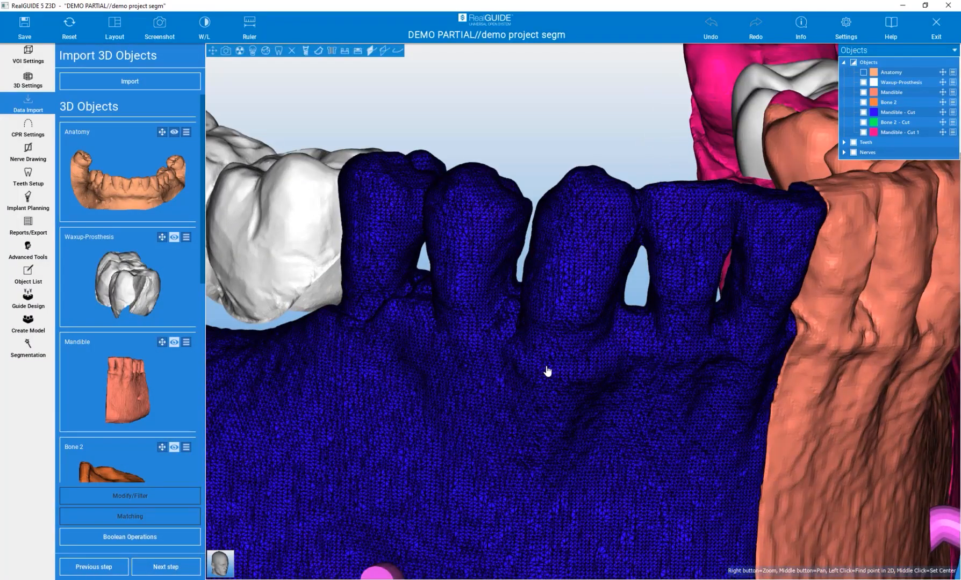
pyautogui.scroll(-8, 547, 371)
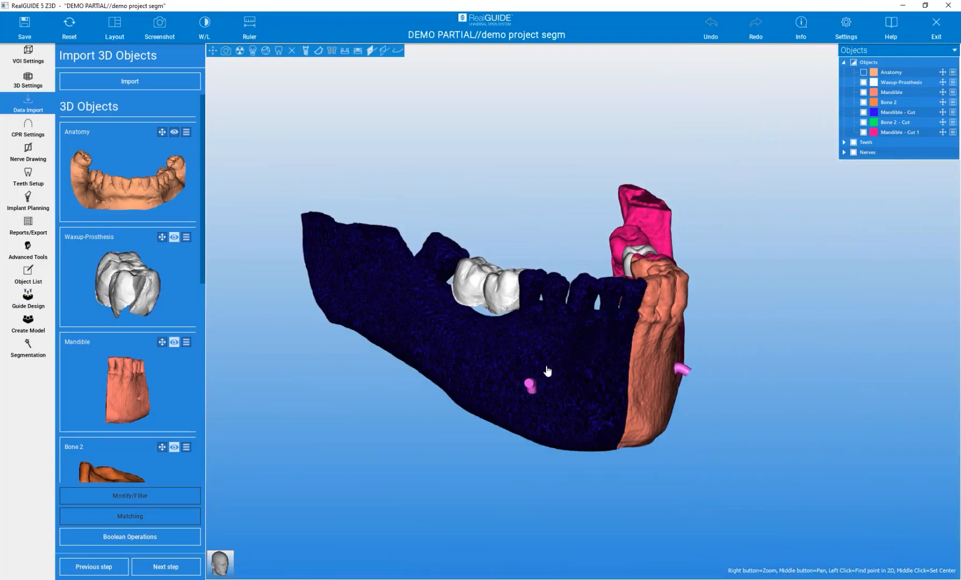